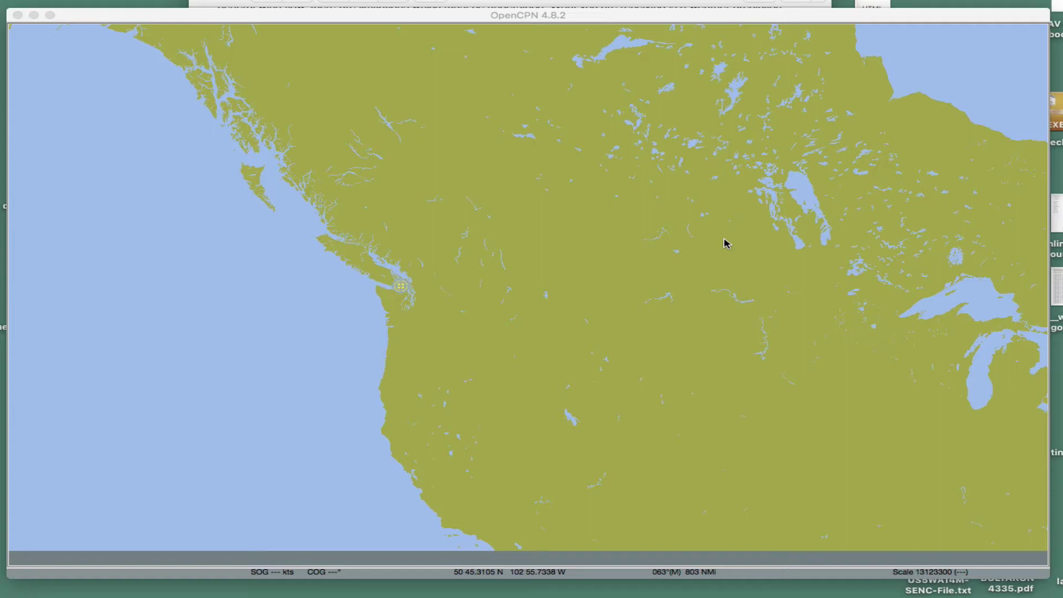
Step: Bring OpenCPN forward, with the GFS20180424052301108.grb data window moved aside over the chart
click(728, 242)
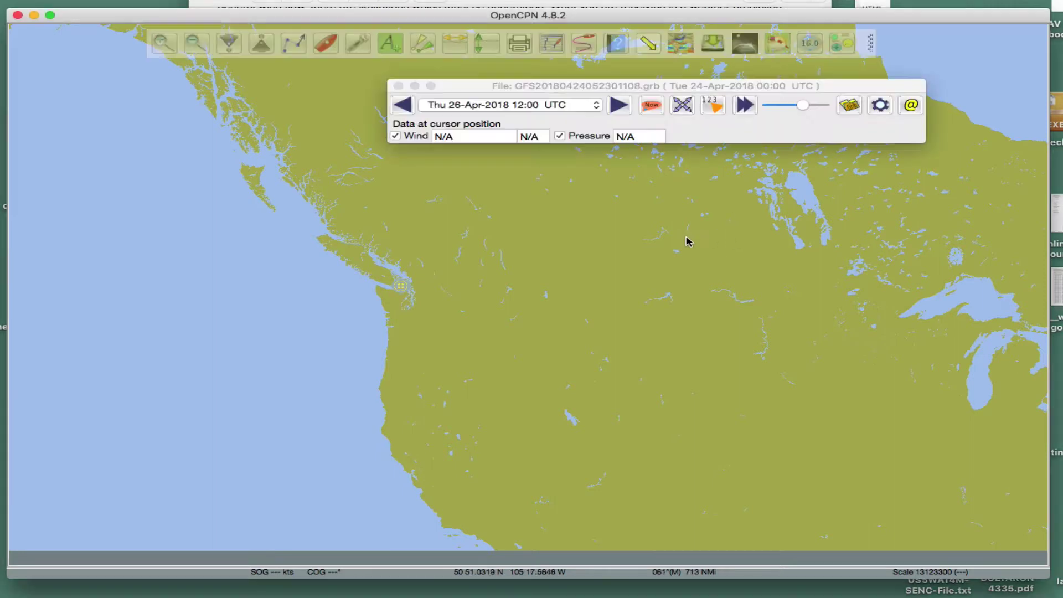
drag(812, 88, 753, 84)
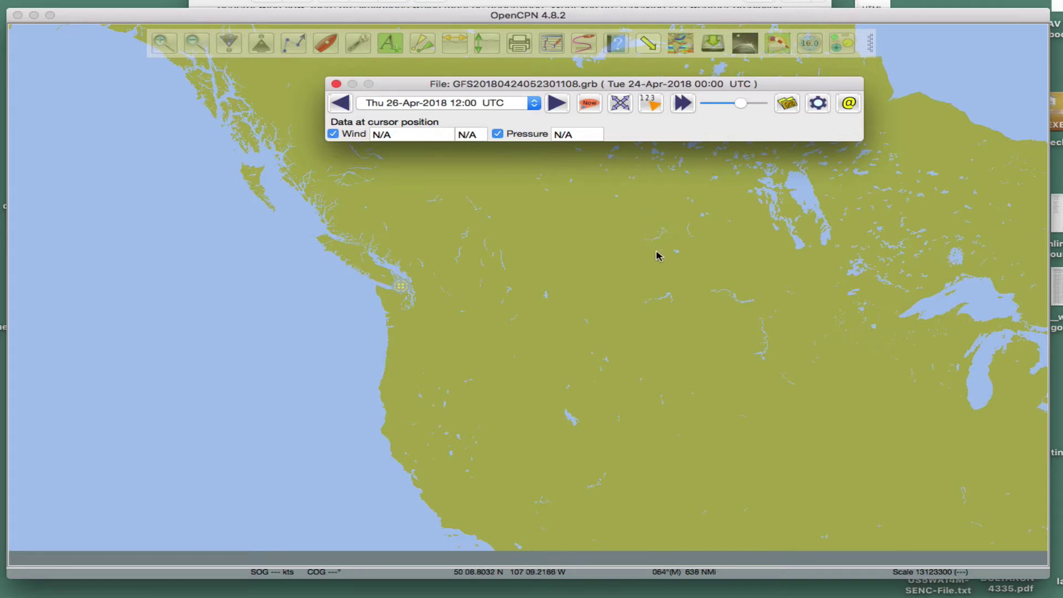
drag(657, 254, 651, 244)
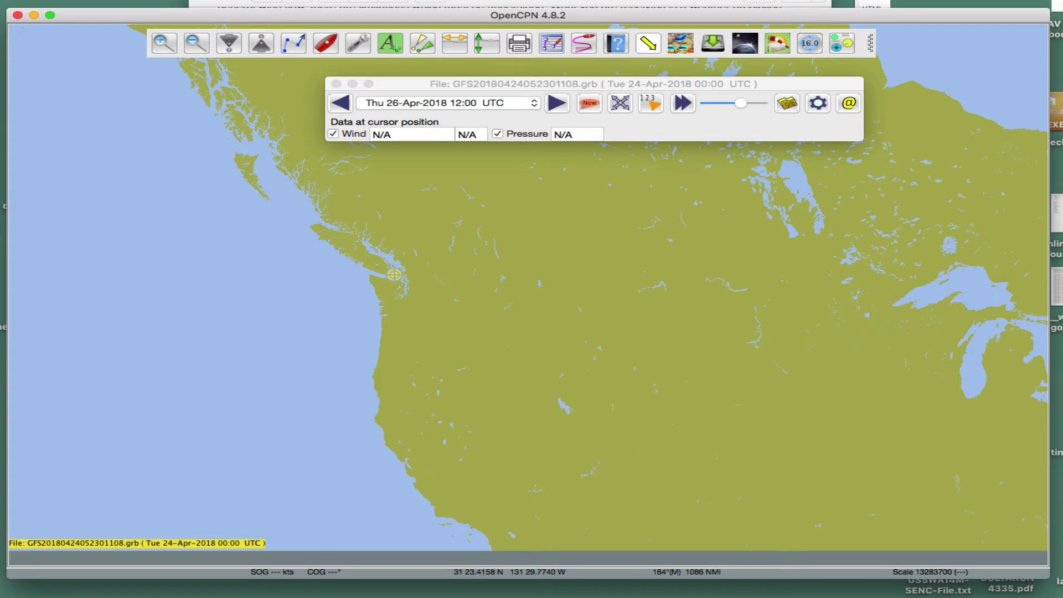
Step: Switch to the Saildocs request screenshot in Preview and shift its window up and right
key(super+Tab)
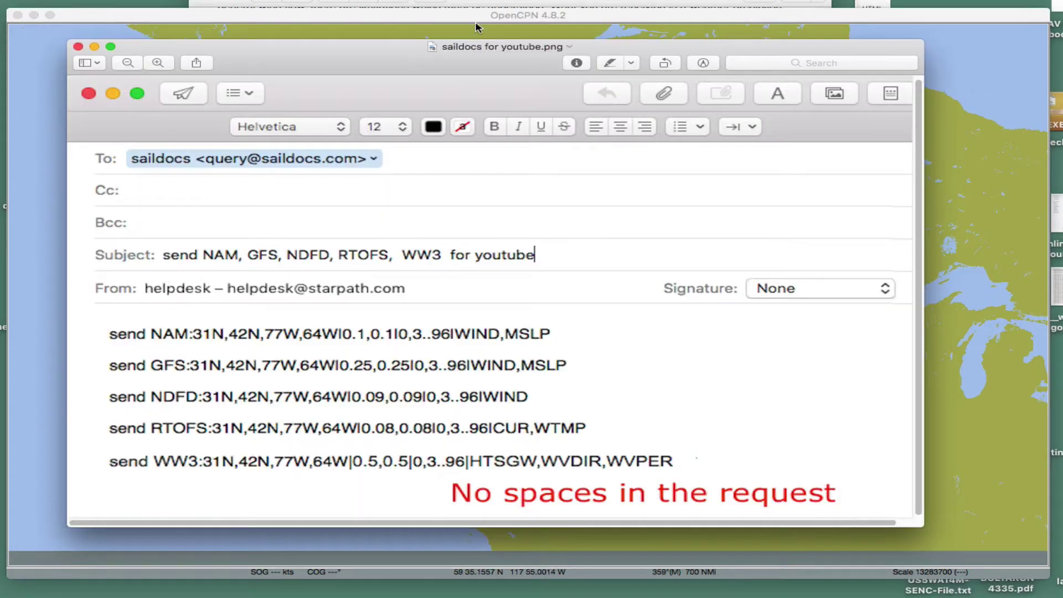
drag(415, 59, 462, 52)
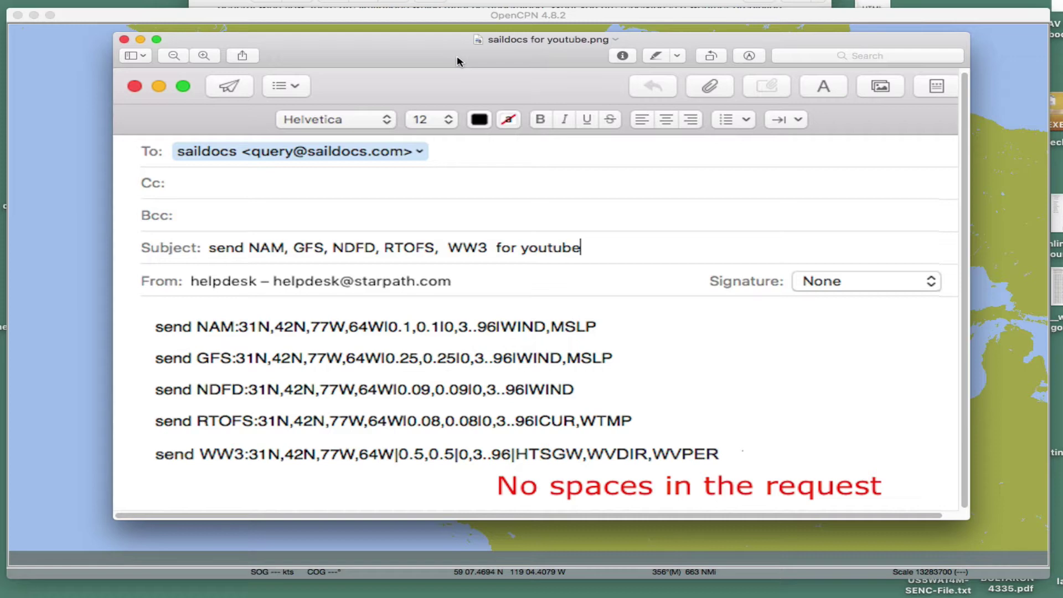
drag(454, 57, 452, 53)
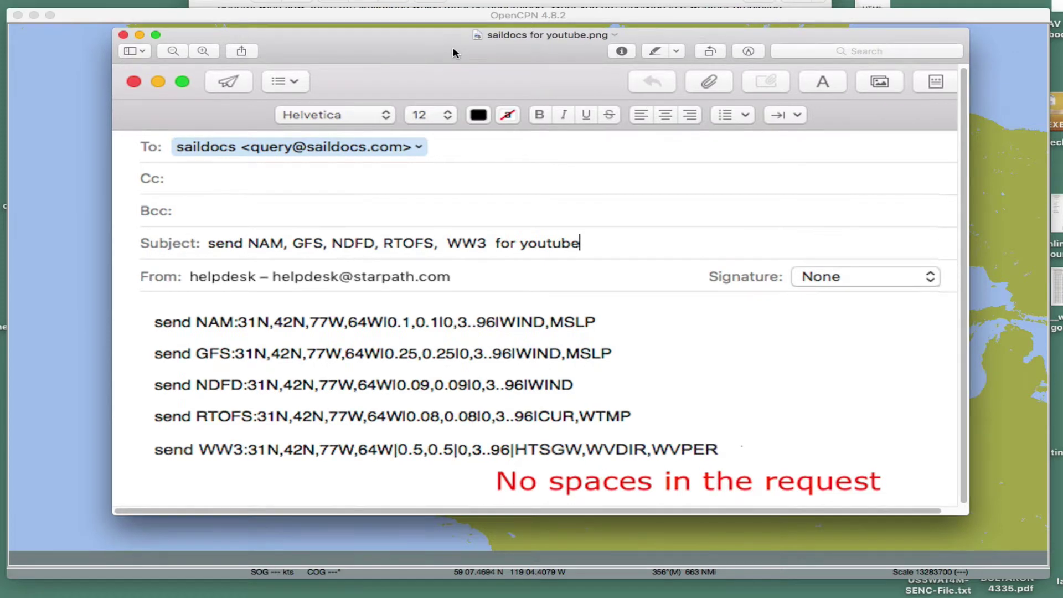
Step: View the myGribs folder of five GRIB files, then bring the request screenshot back in front
key(super+Tab)
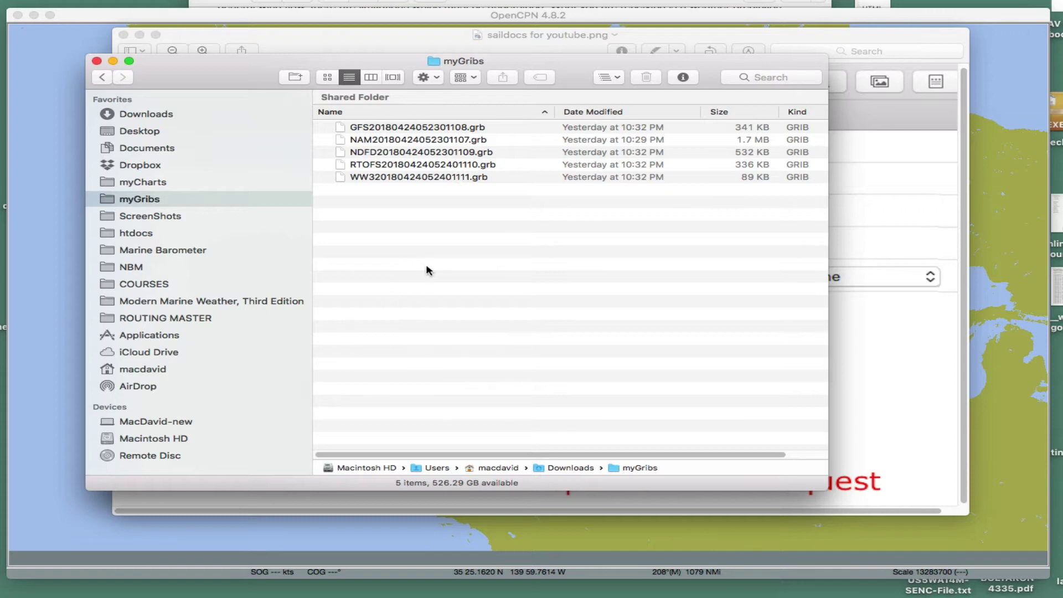
click(861, 326)
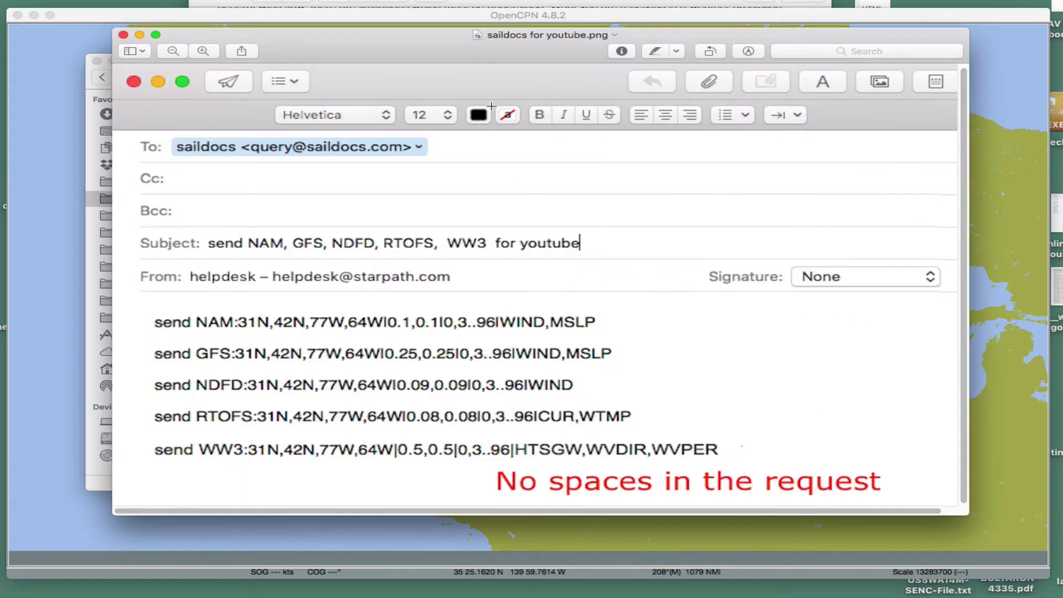
drag(410, 59, 408, 50)
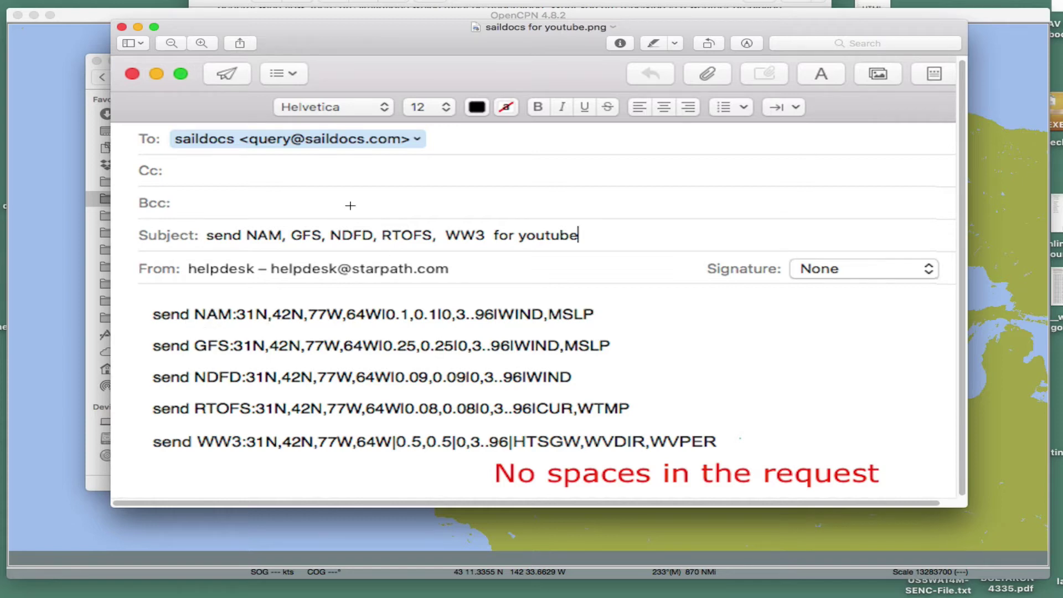
Step: Close the request screenshot and bring up the Saildocs reply message in Mail
click(138, 27)
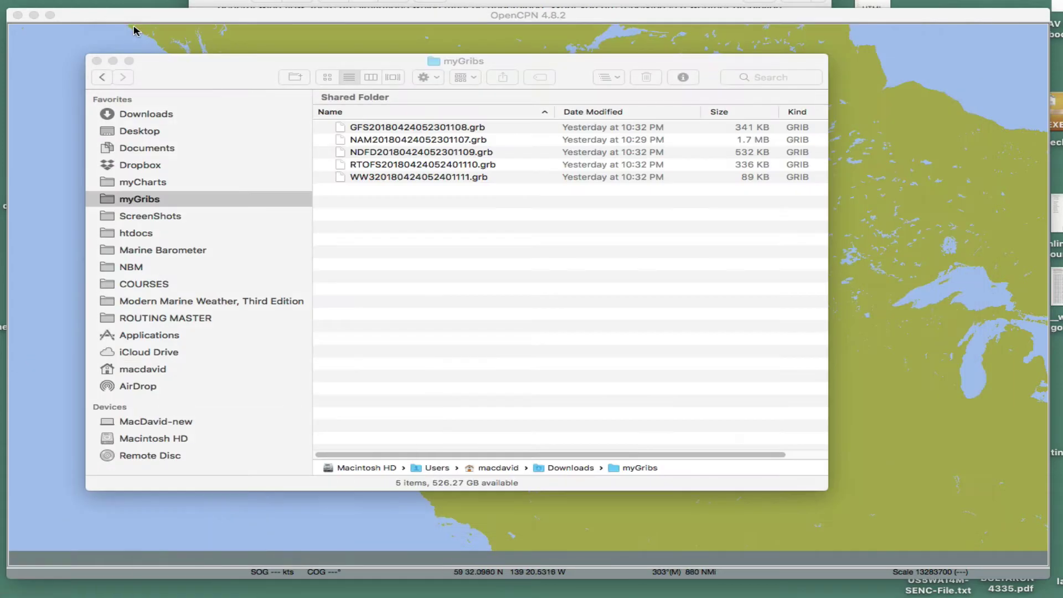
click(486, 2)
scroll(526, 103, up, 5)
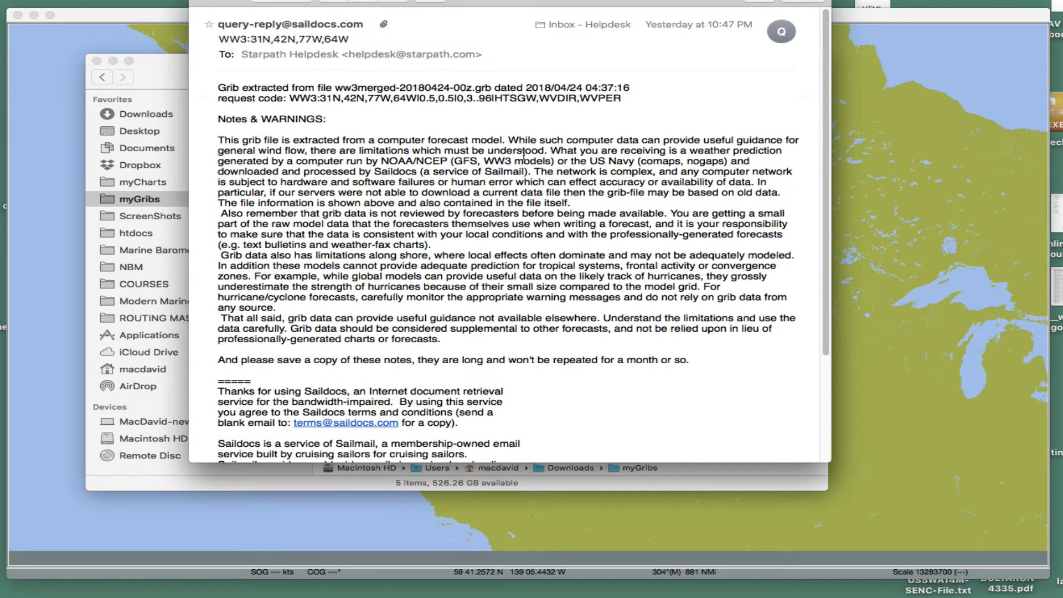
scroll(519, 191, down, 5)
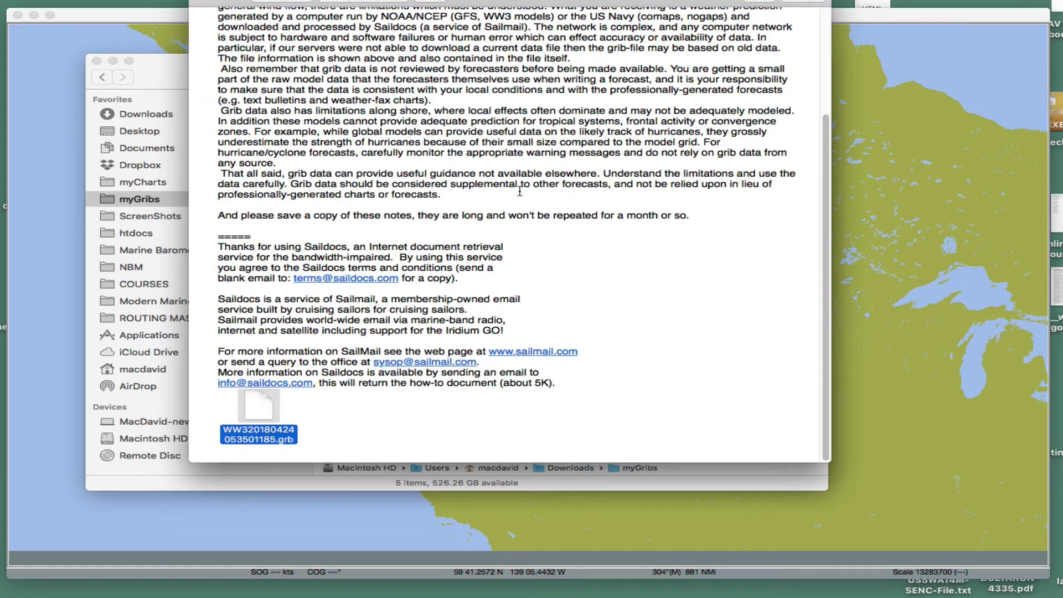
scroll(520, 146, up, 5)
scroll(485, 190, down, 5)
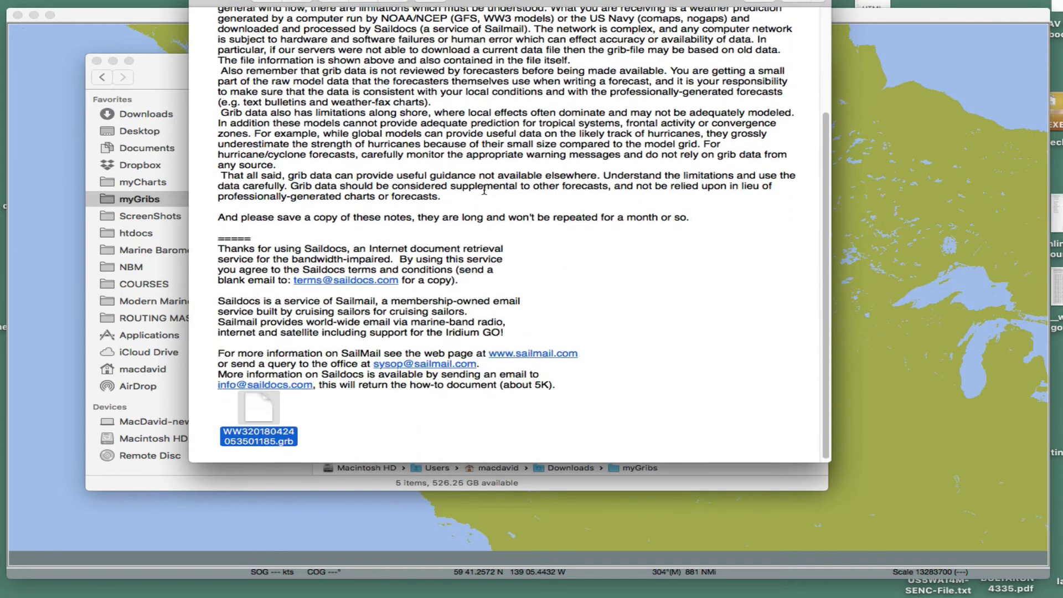
Step: Slide the reply aside and drag its WW3 .grb attachment into the myGribs folder
drag(500, 3, 617, 0)
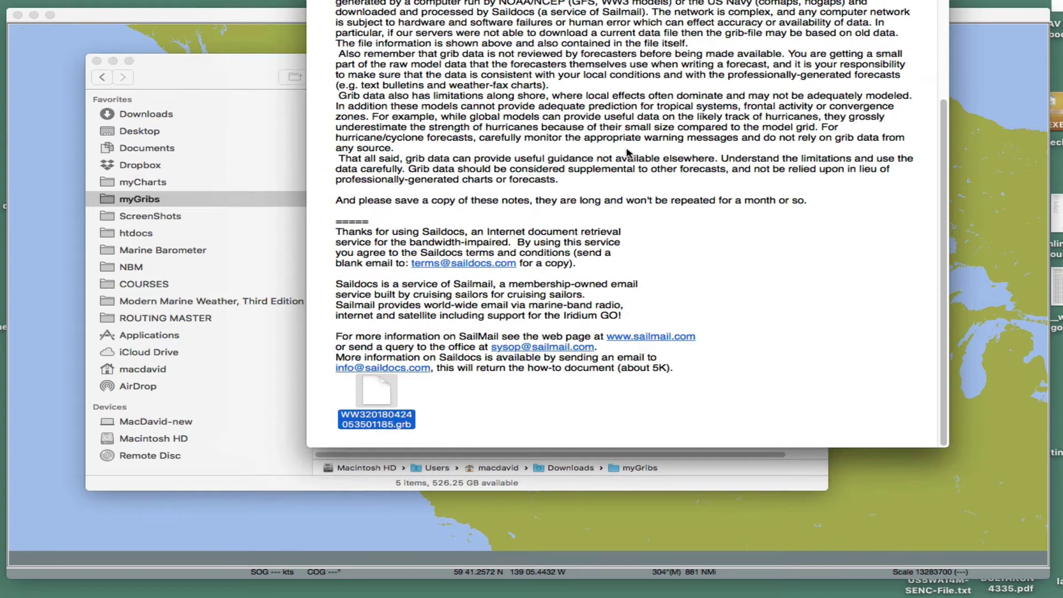
drag(617, 0, 744, 0)
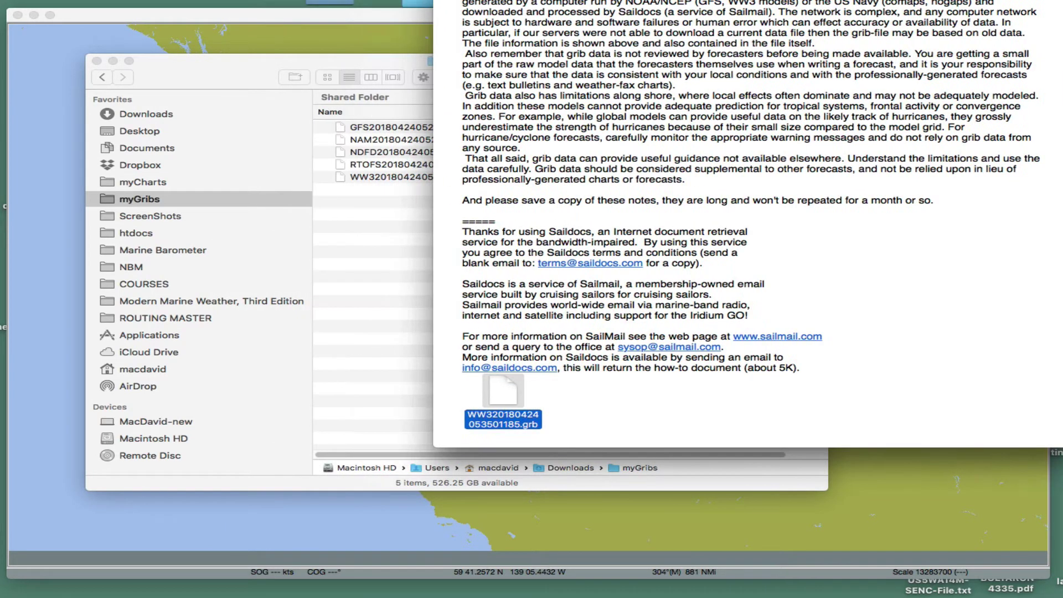
drag(503, 395, 367, 271)
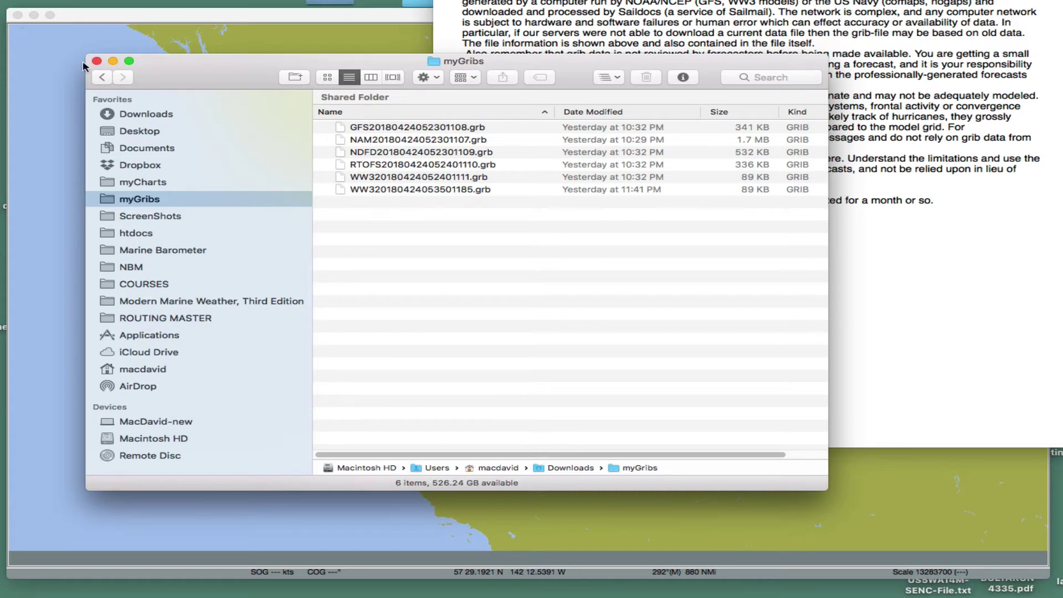
Step: Hide Finder, return to OpenCPN, and close then reopen the GRIB data window
click(113, 61)
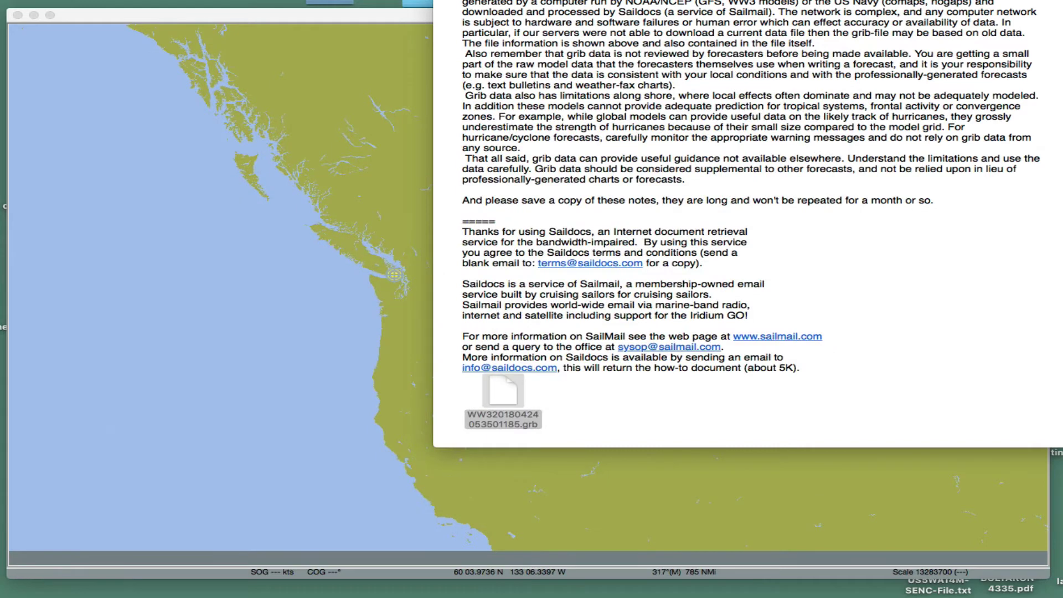
key(super+h)
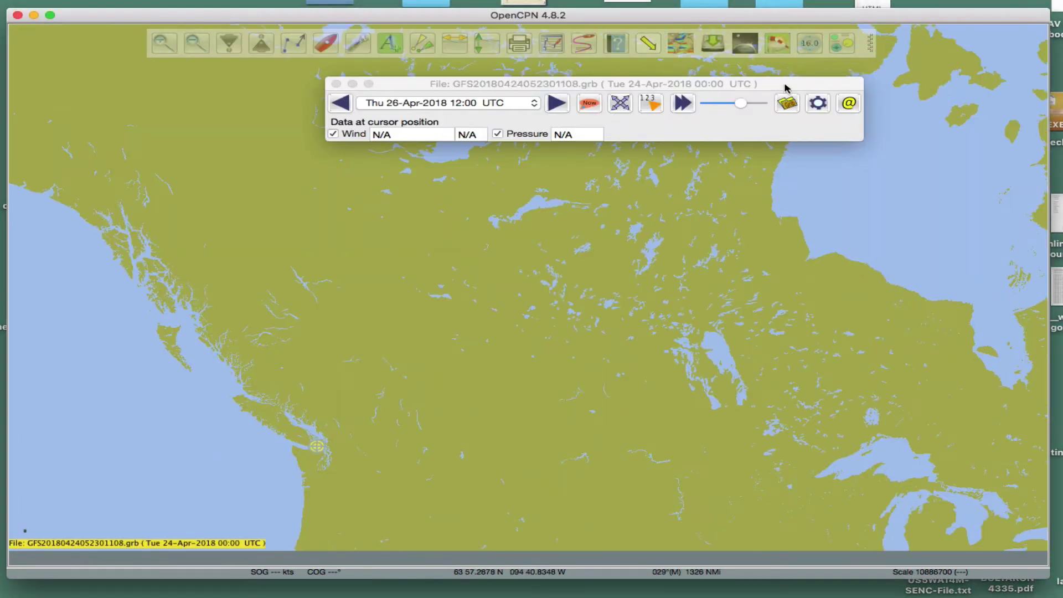
drag(784, 83, 764, 106)
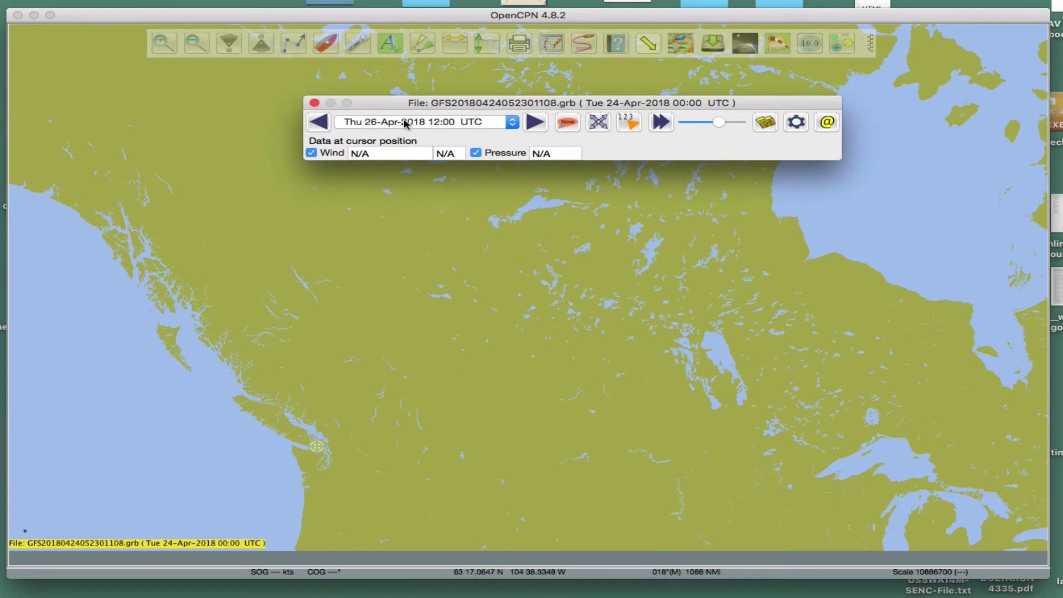
drag(382, 107, 392, 109)
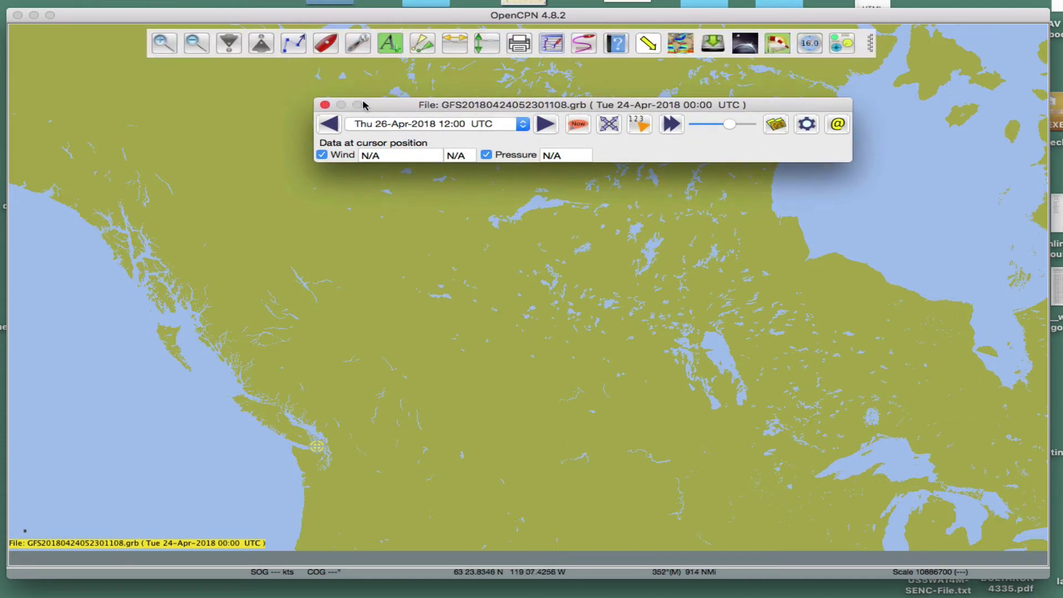
click(324, 104)
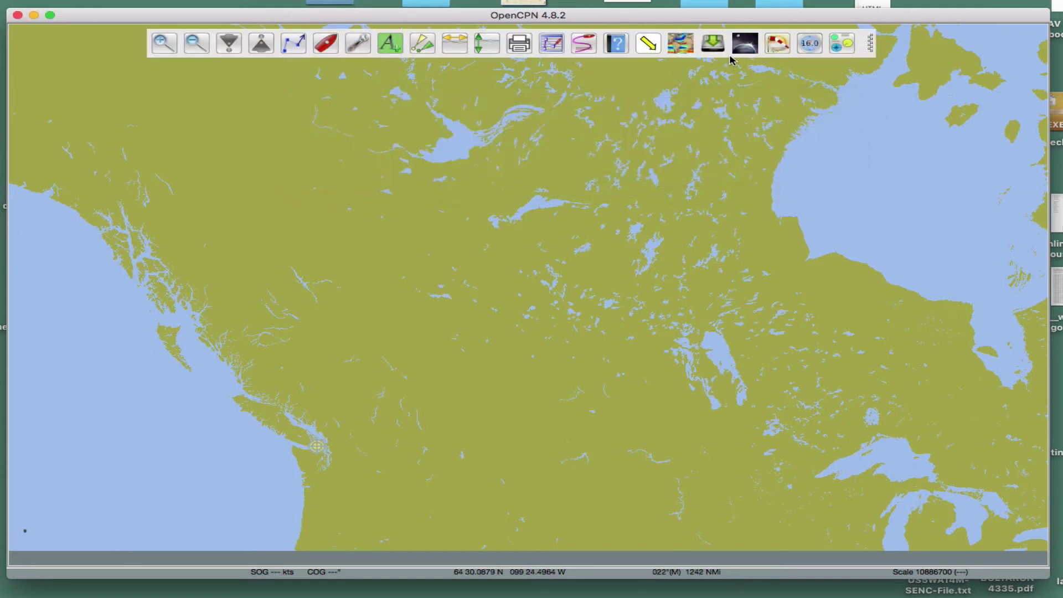
click(778, 46)
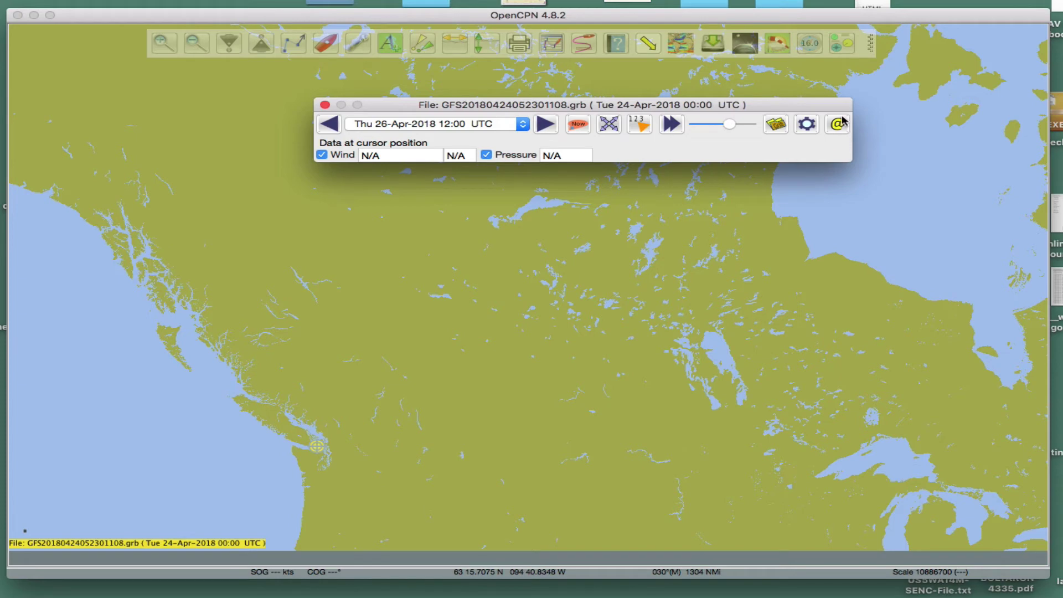
Step: Open GFS20180424052301108.grb from the file chooser and pan the chart to the US East Coast
click(776, 127)
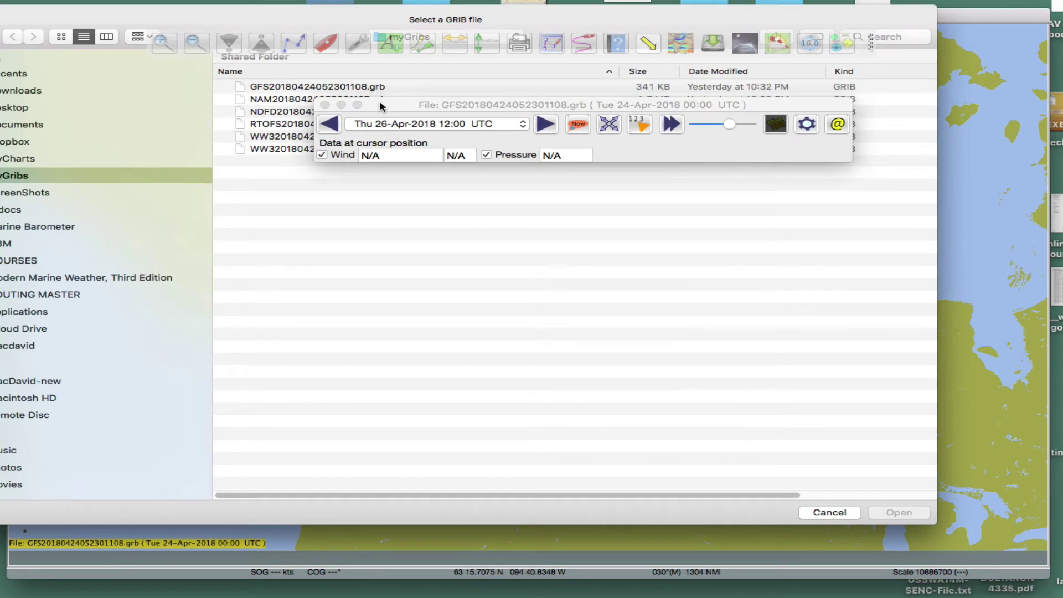
drag(379, 106, 612, 197)
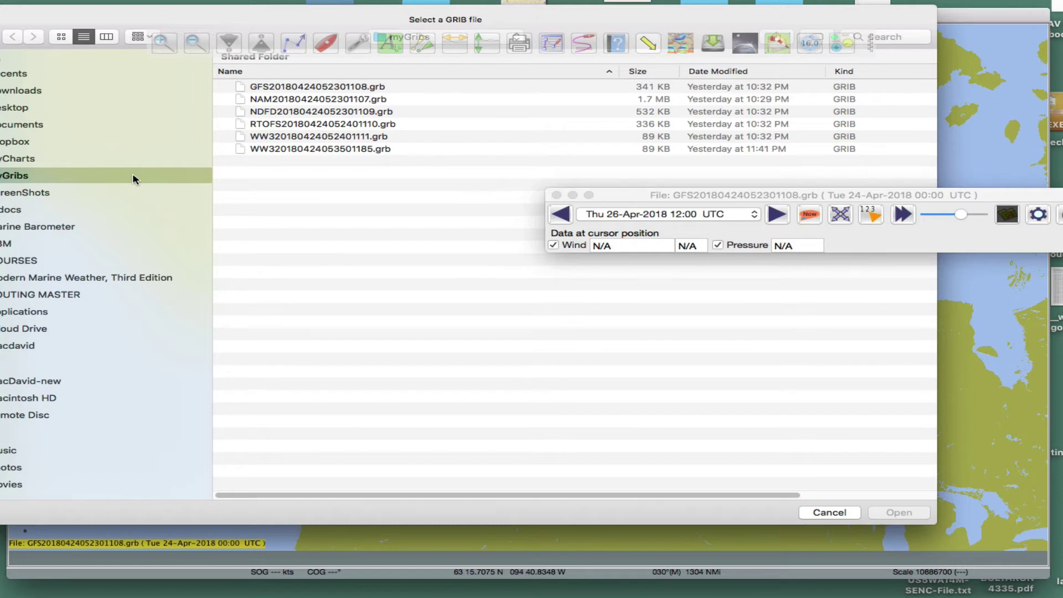
click(283, 90)
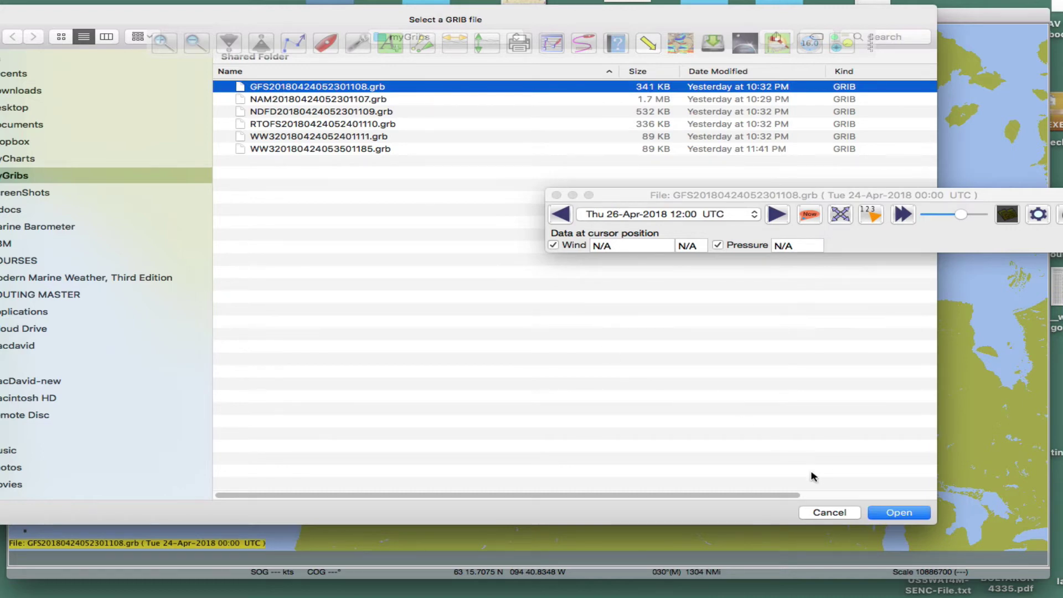
click(899, 512)
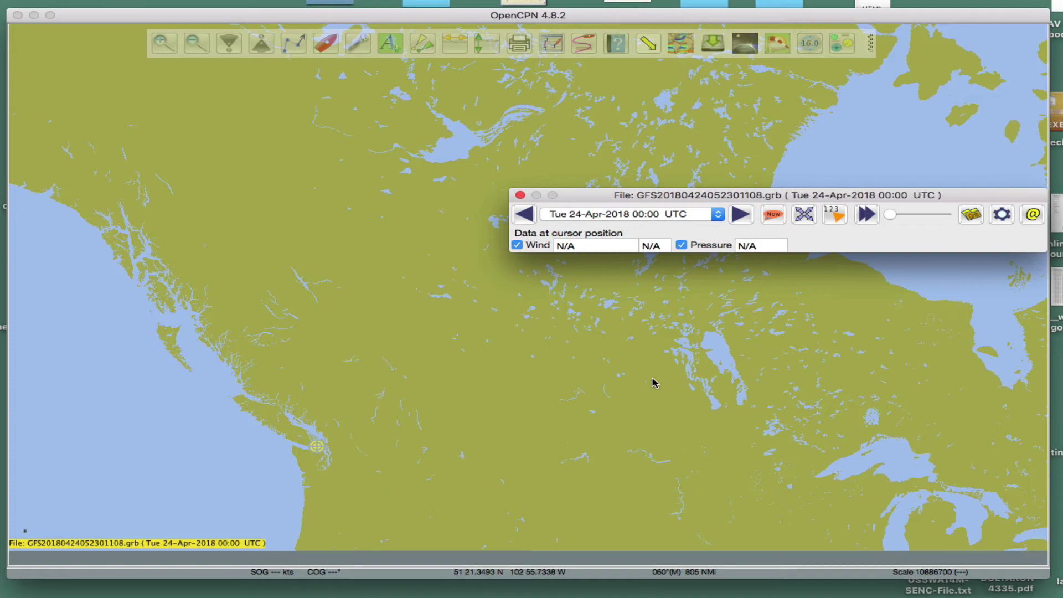
drag(655, 382, 505, 279)
drag(735, 380, 351, 233)
Step: Zoom the chart so the GFS wind grid spans New England down to the Carolinas
scroll(505, 325, up, 5)
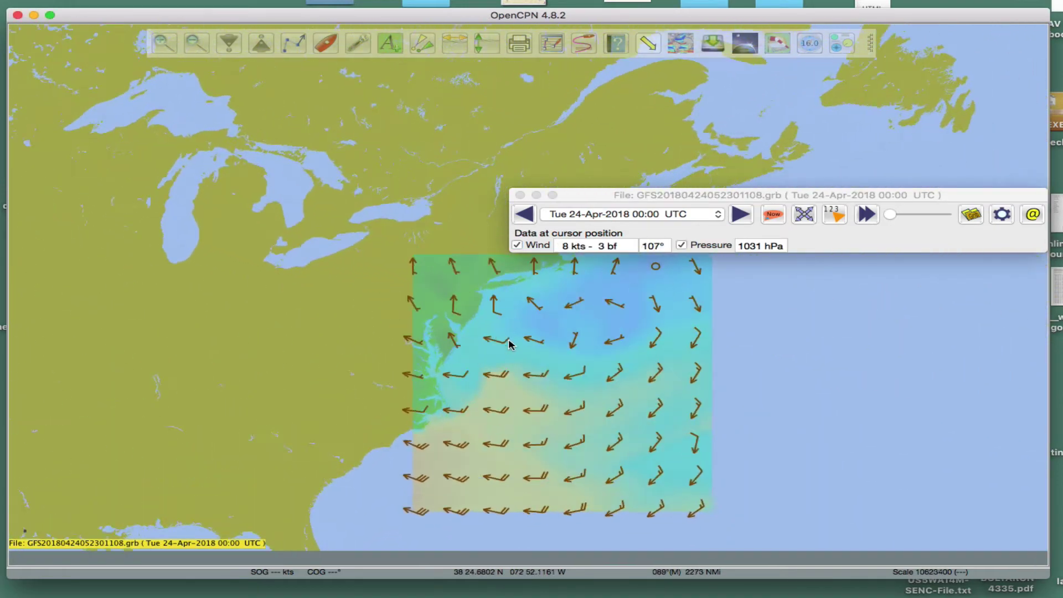
scroll(521, 331, down, 3)
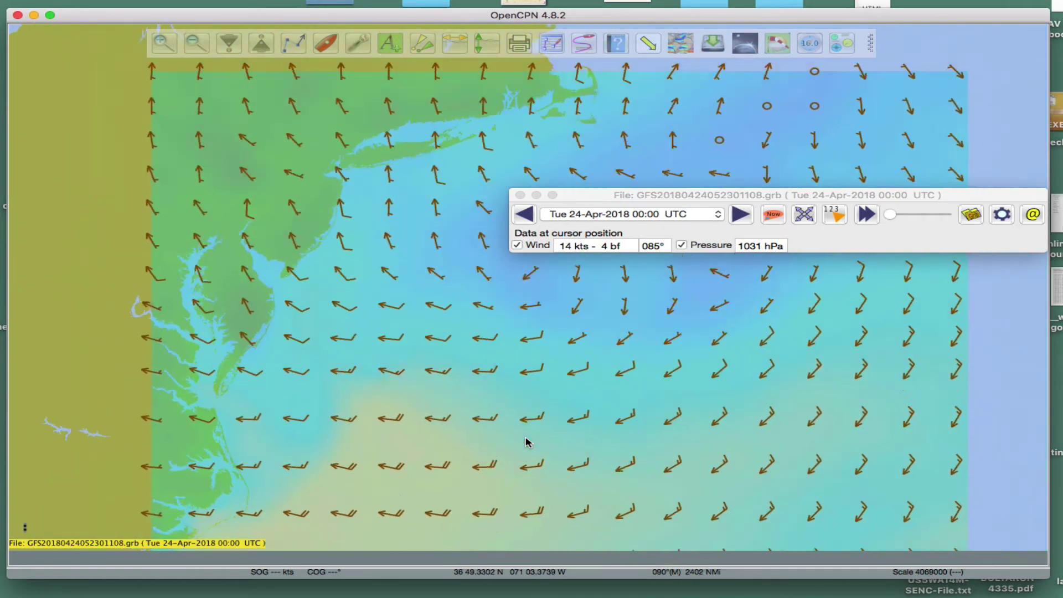
scroll(521, 337, down, 2)
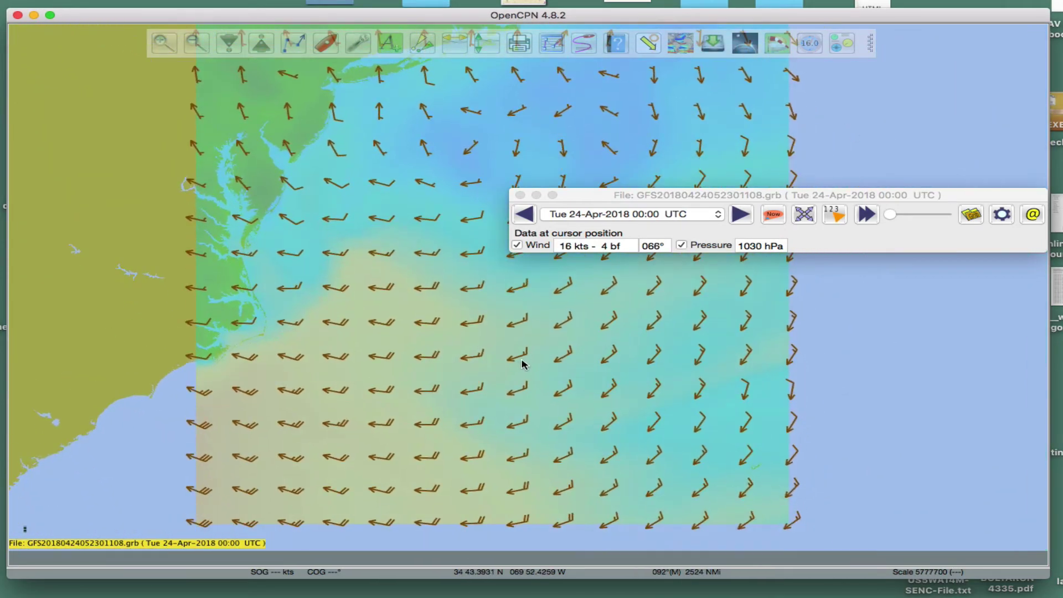
scroll(523, 364, down, 2)
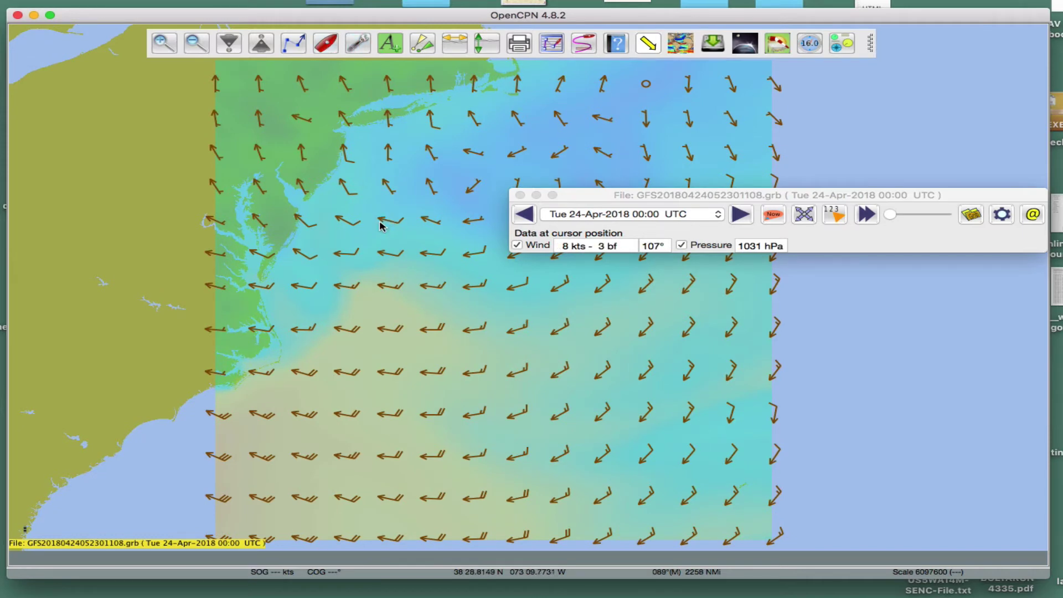
Step: In Options > Plugins, untick Draw Barbed Arrows Head in the GRIB preferences and apply
click(360, 43)
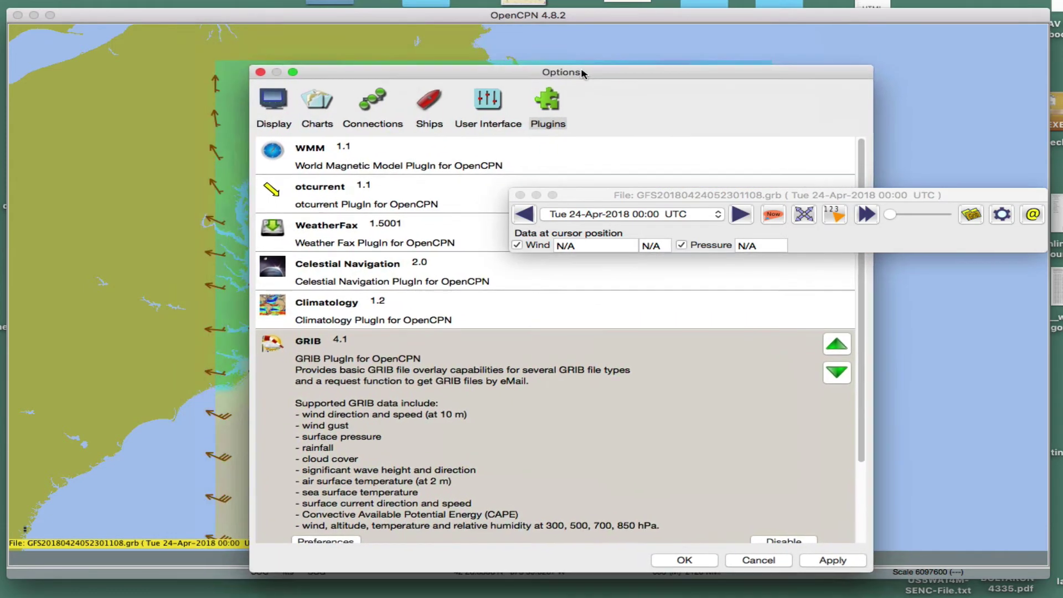
click(260, 72)
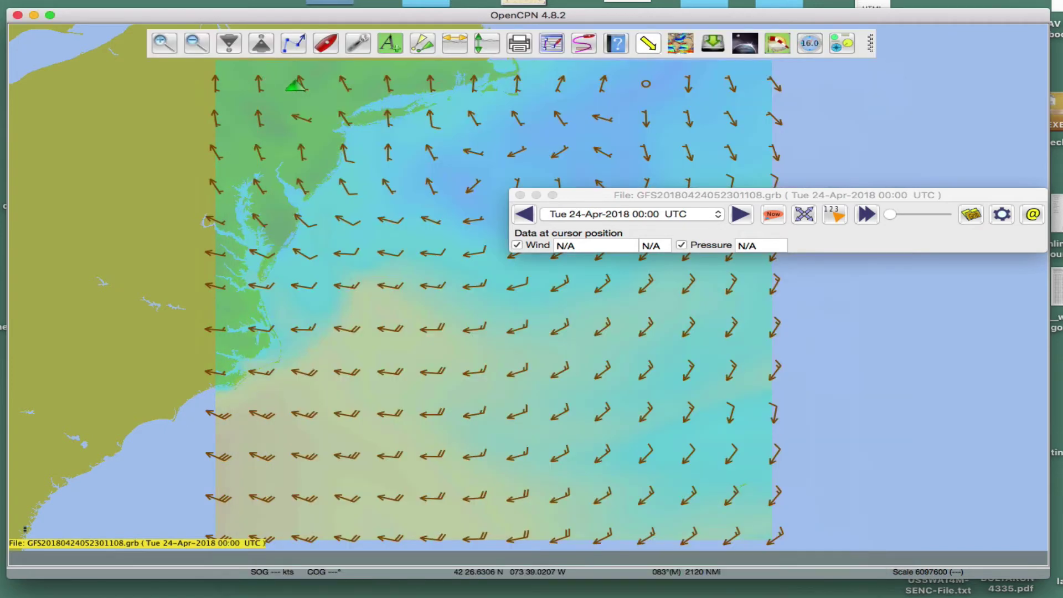
click(358, 44)
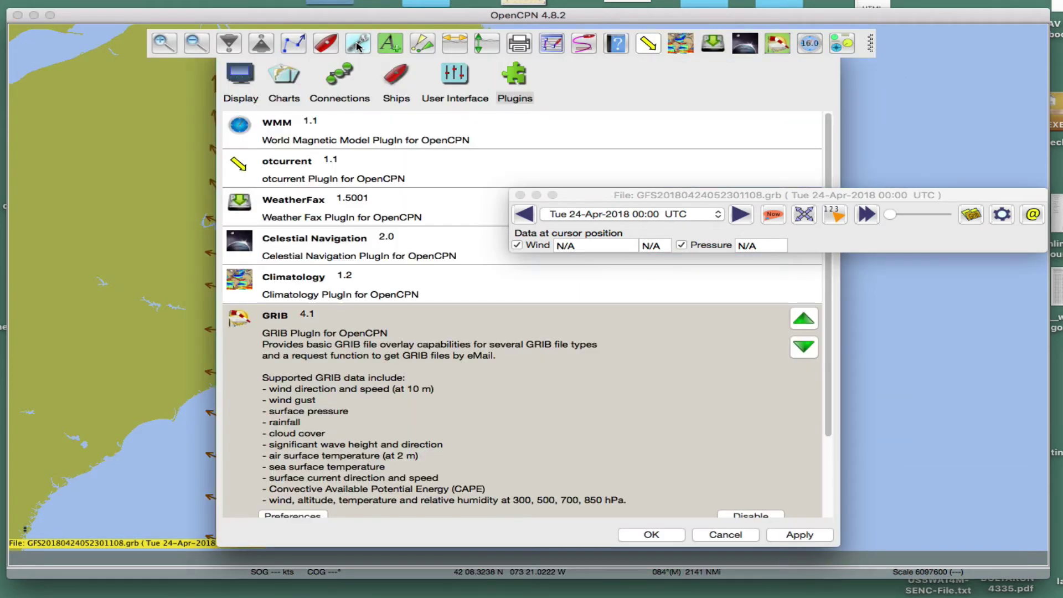
click(514, 84)
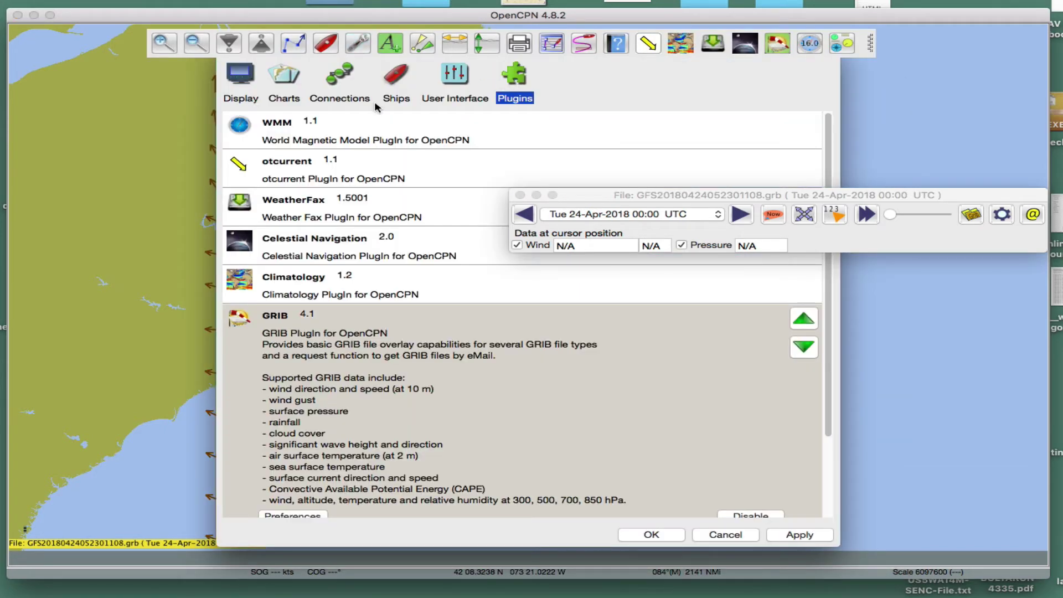
scroll(620, 388, down, 5)
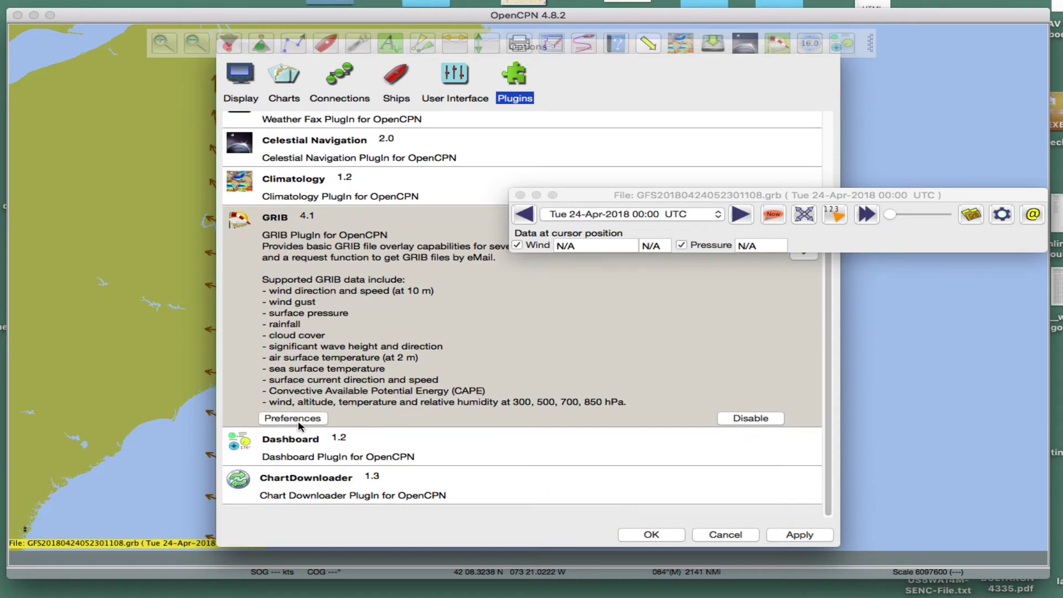
click(297, 420)
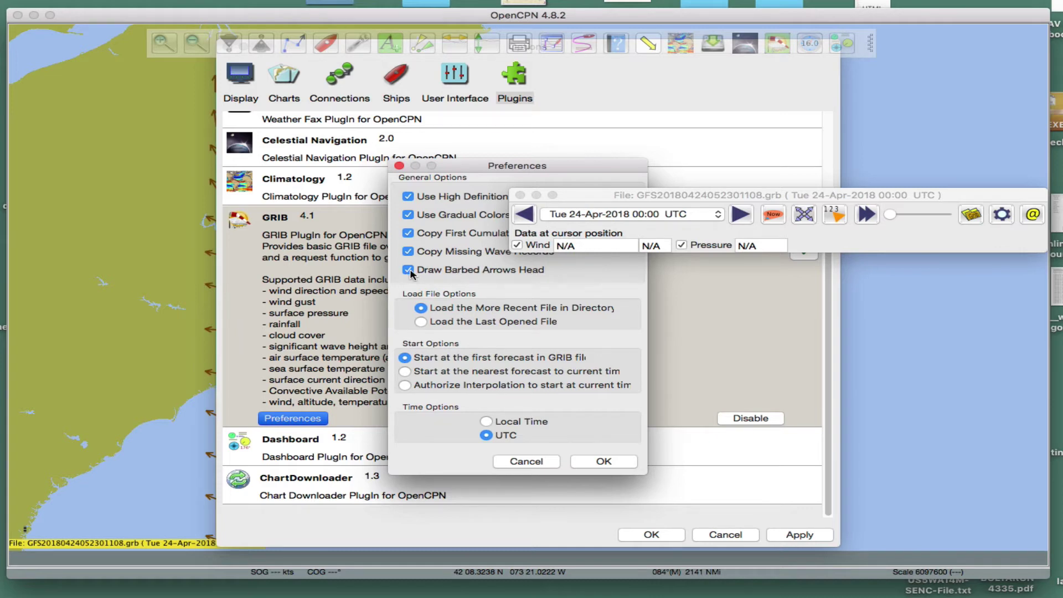
click(604, 461)
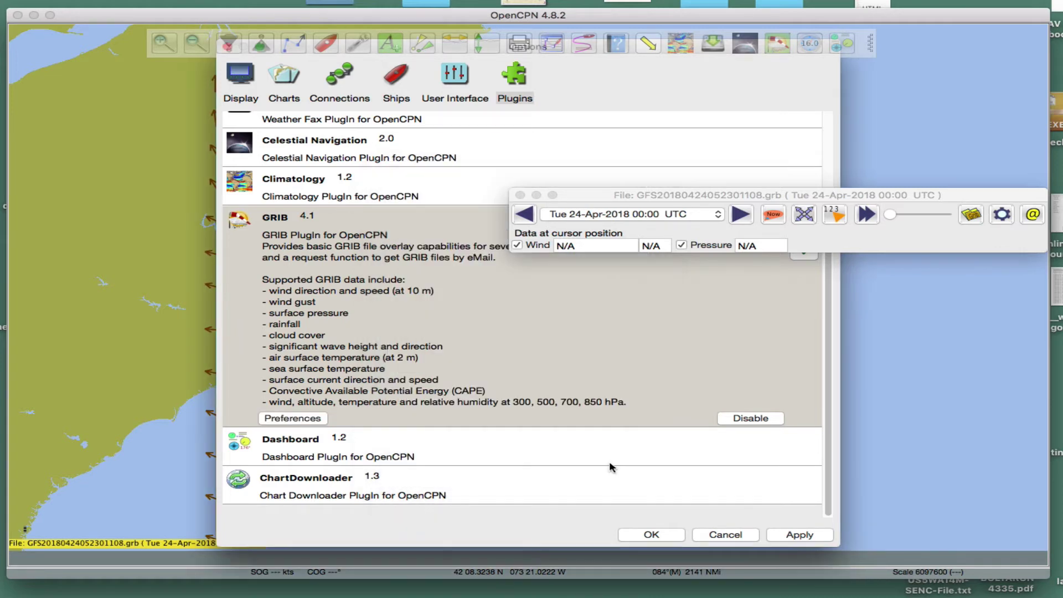
click(801, 542)
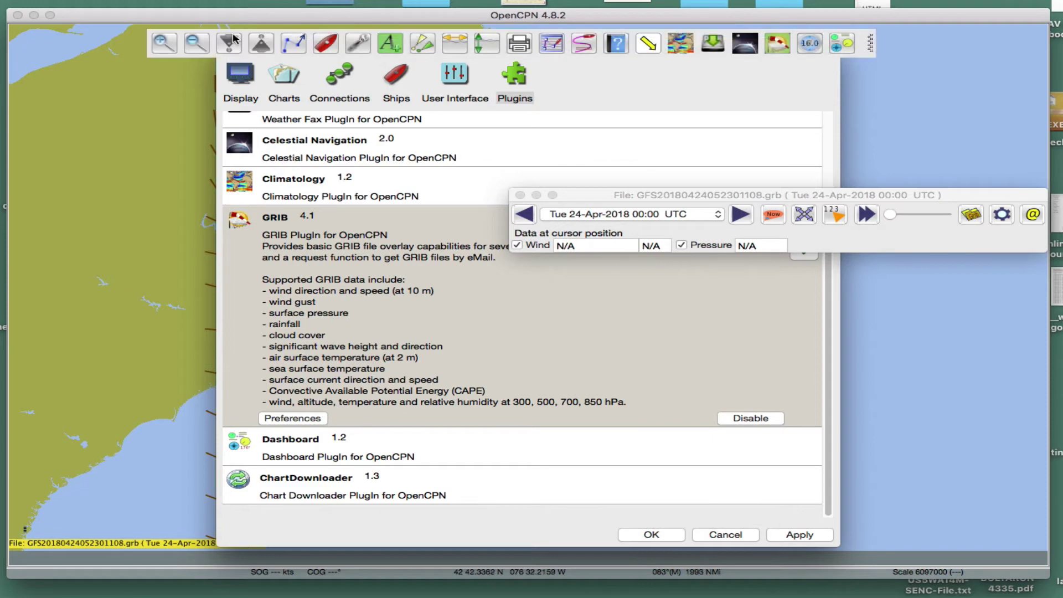
drag(919, 196, 880, 279)
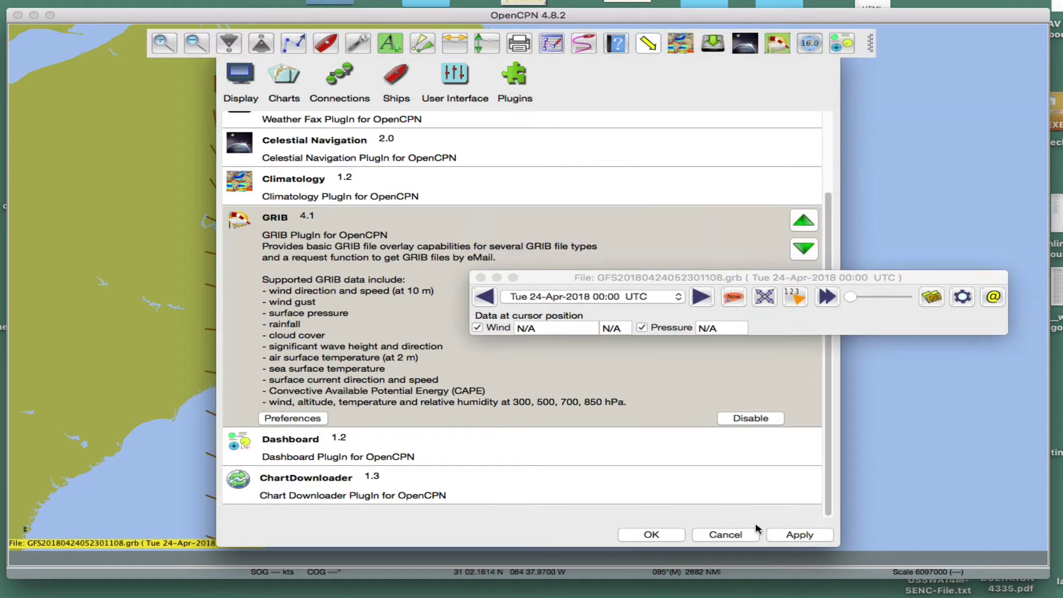
Step: Close Options and frame the headless wind barbs over East Coast waters, moving the GRIB bar up-left
click(660, 535)
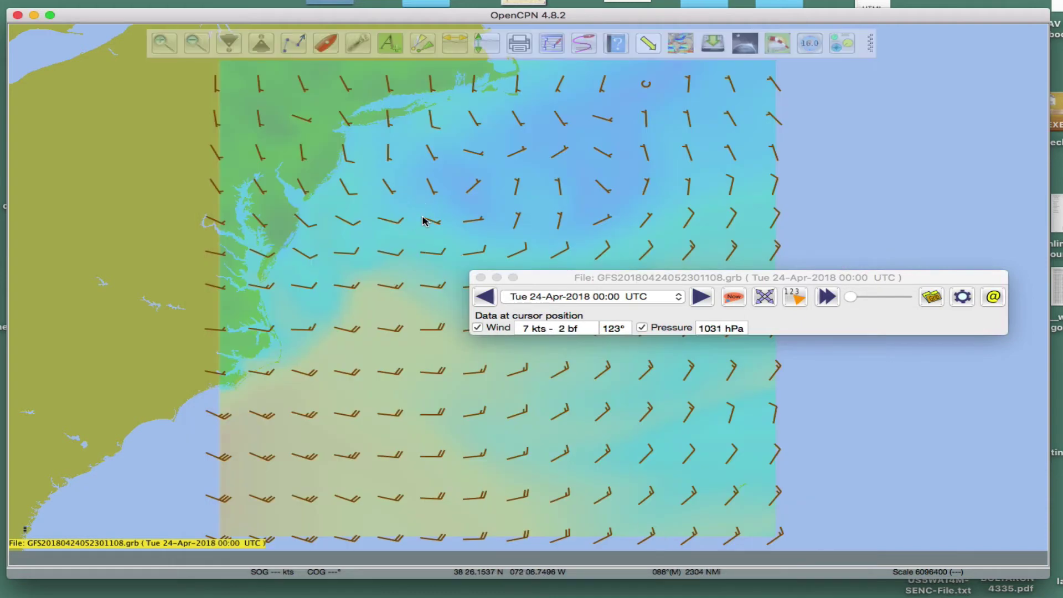
scroll(377, 331, up, 1)
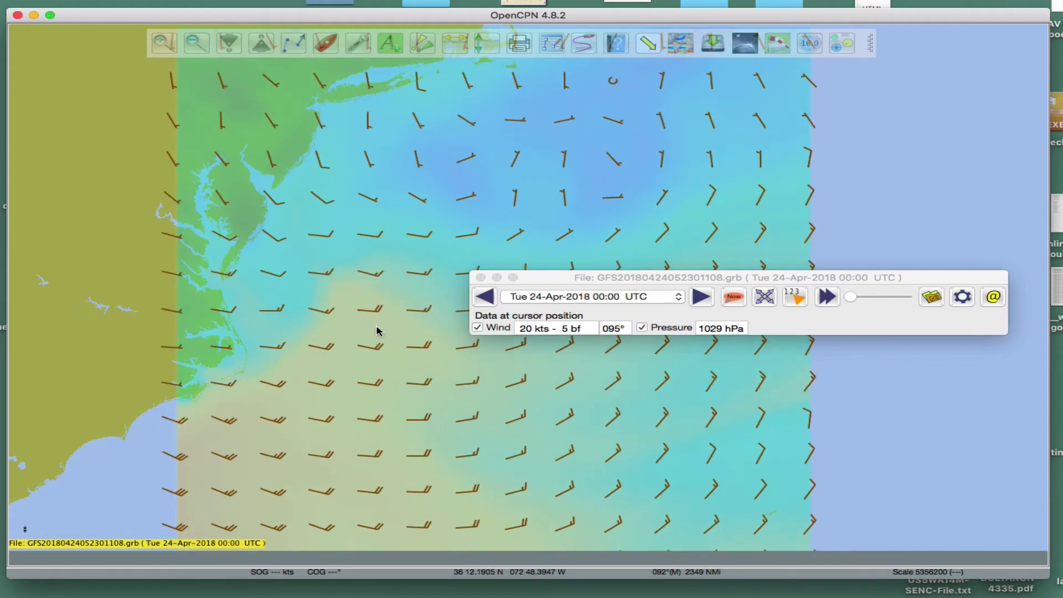
drag(380, 375, 397, 273)
scroll(397, 273, down, 1)
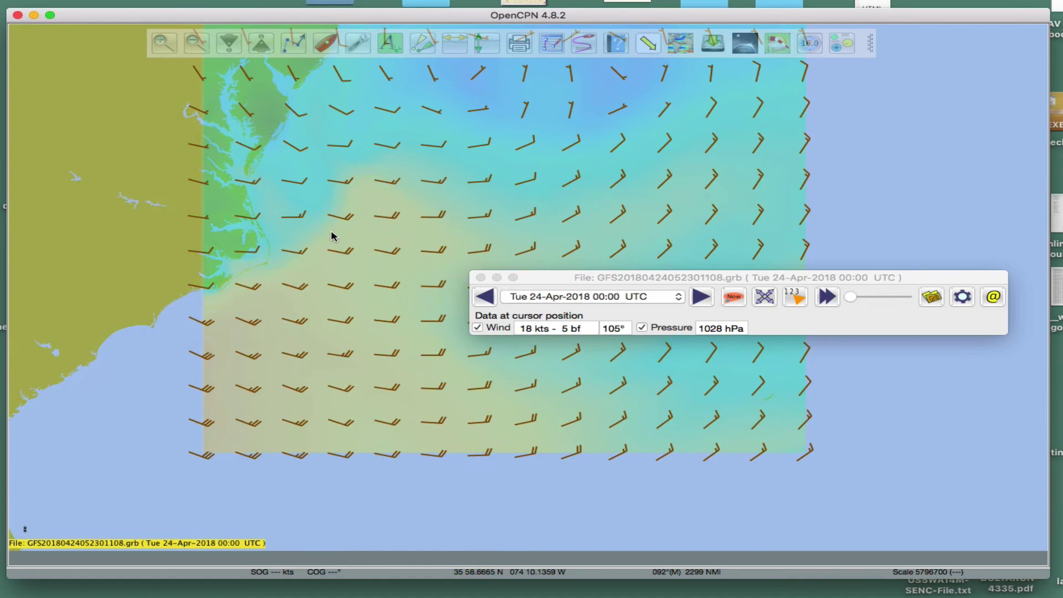
drag(363, 183, 380, 365)
scroll(441, 434, up, 1)
drag(441, 434, 377, 313)
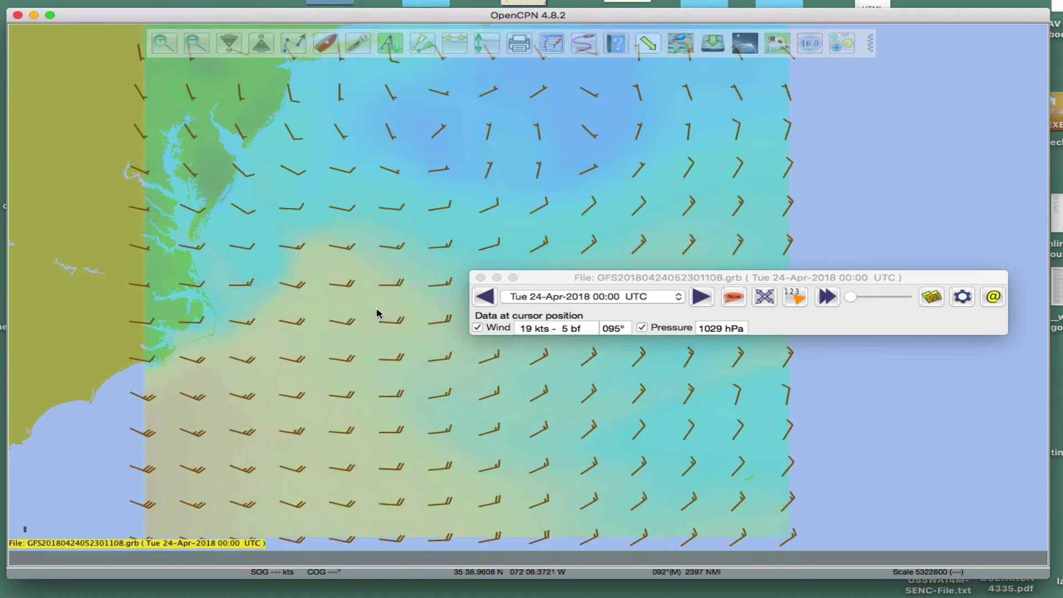
scroll(372, 337, up, 2)
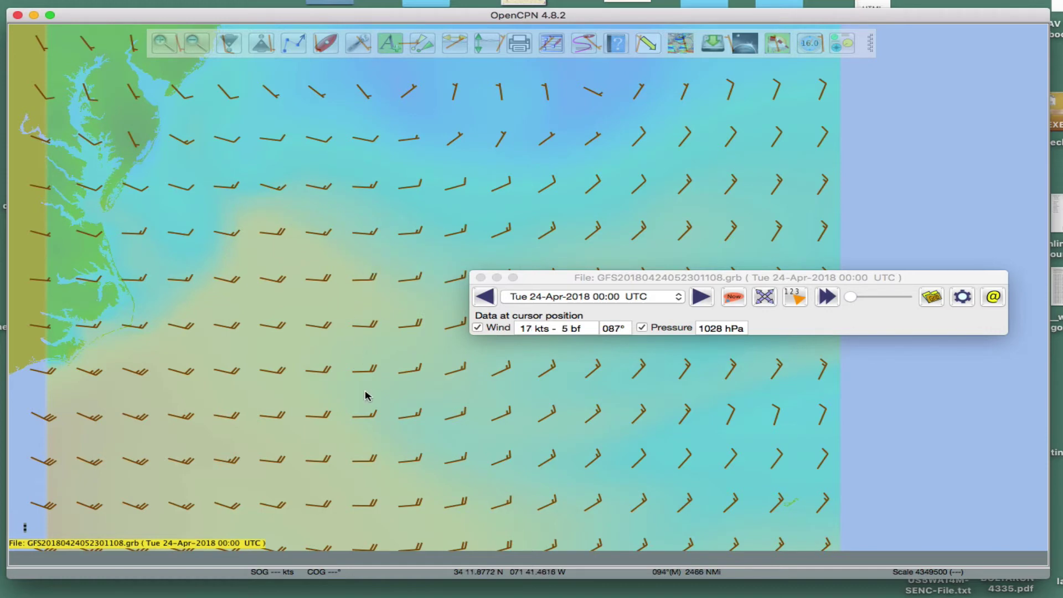
scroll(345, 392, down, 3)
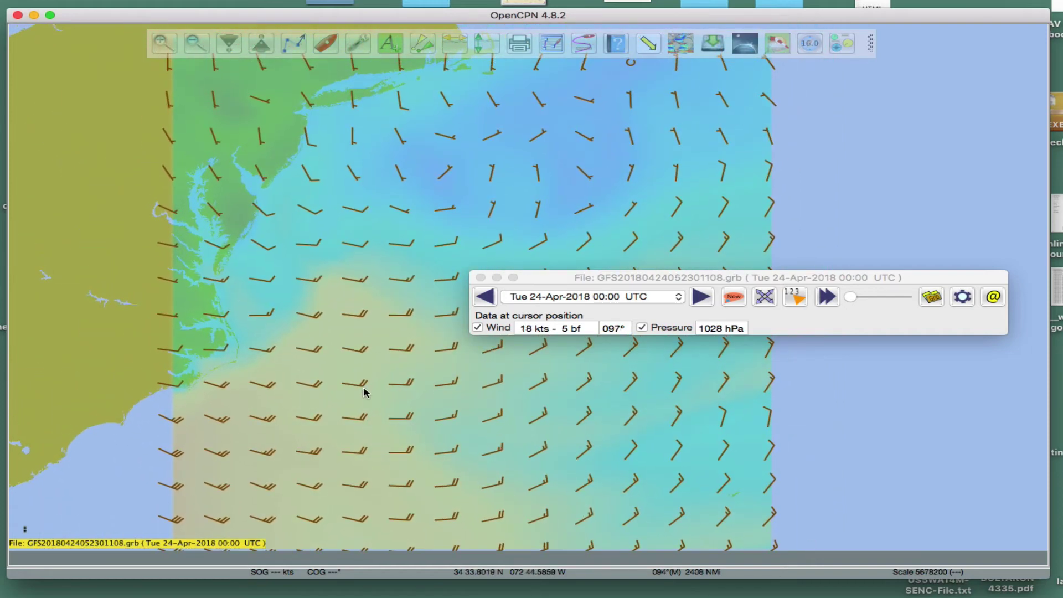
drag(886, 279, 808, 211)
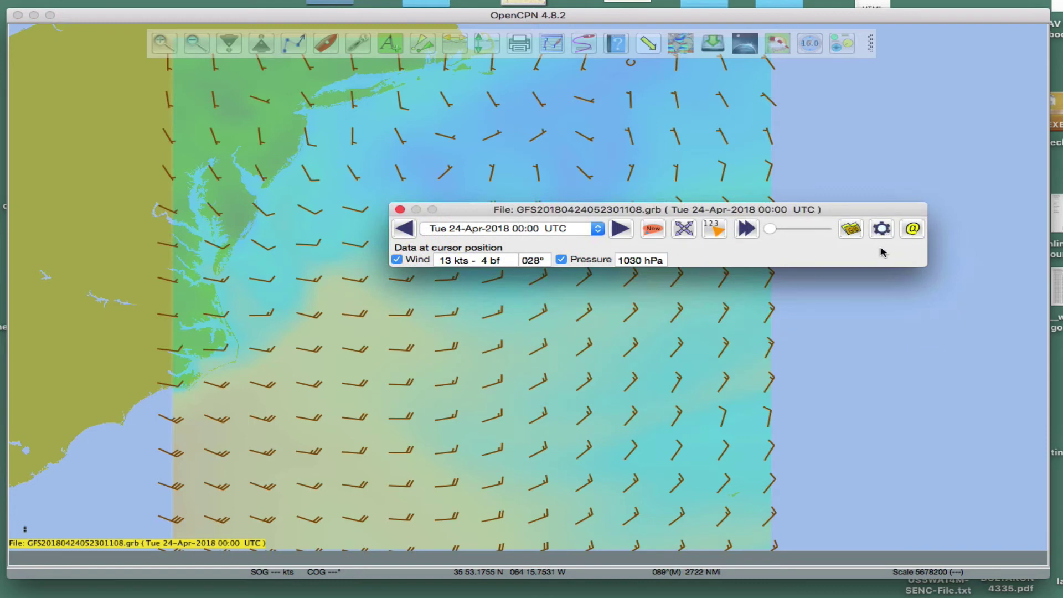
Step: In GRIB Settings' Data tab, enable the OverlayMap colour overlay for Wind and apply it
click(882, 229)
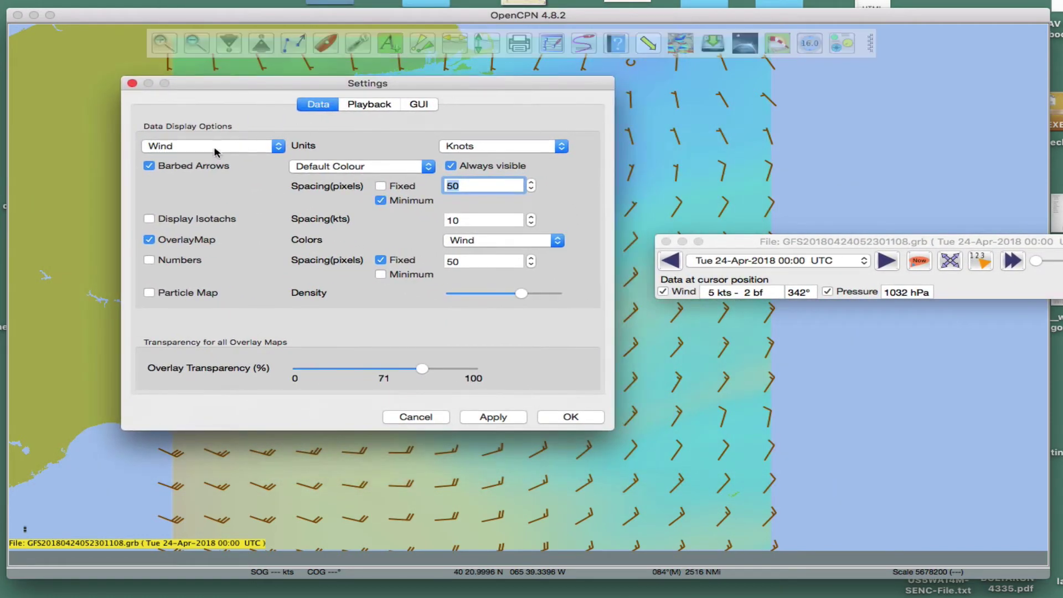
click(217, 151)
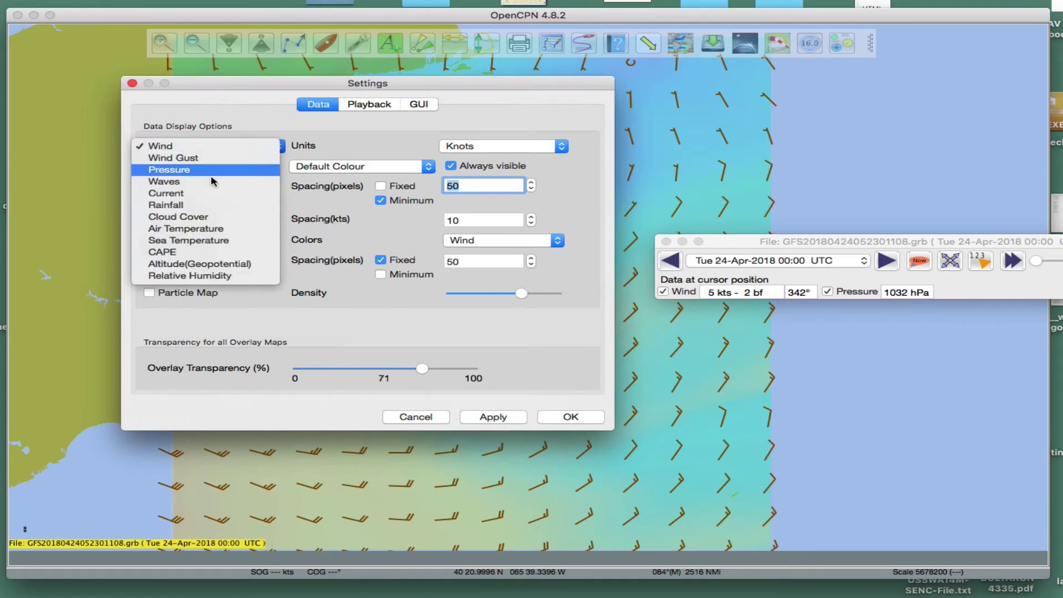
click(204, 148)
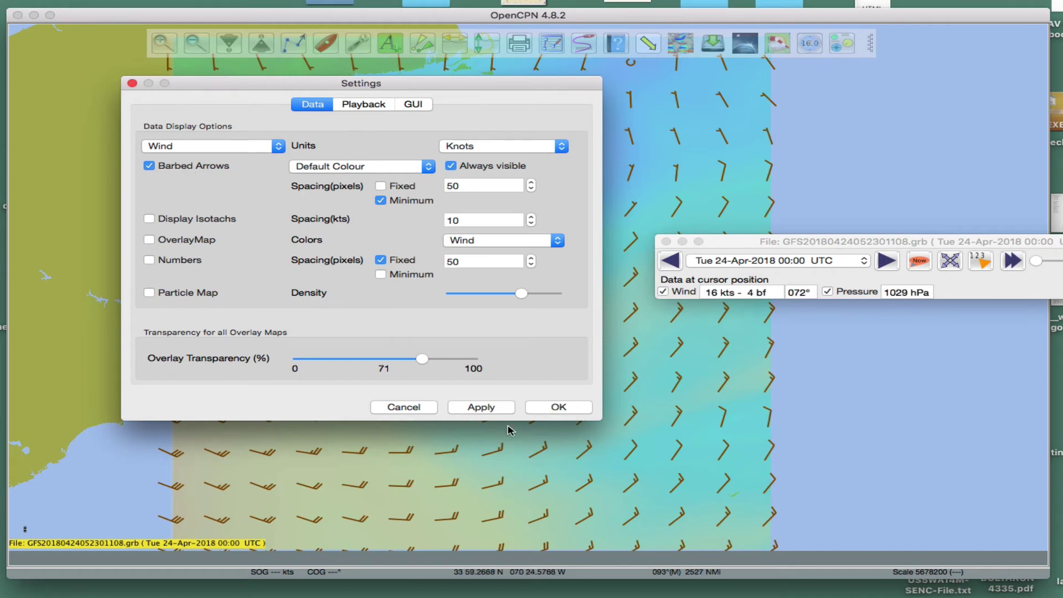
click(480, 407)
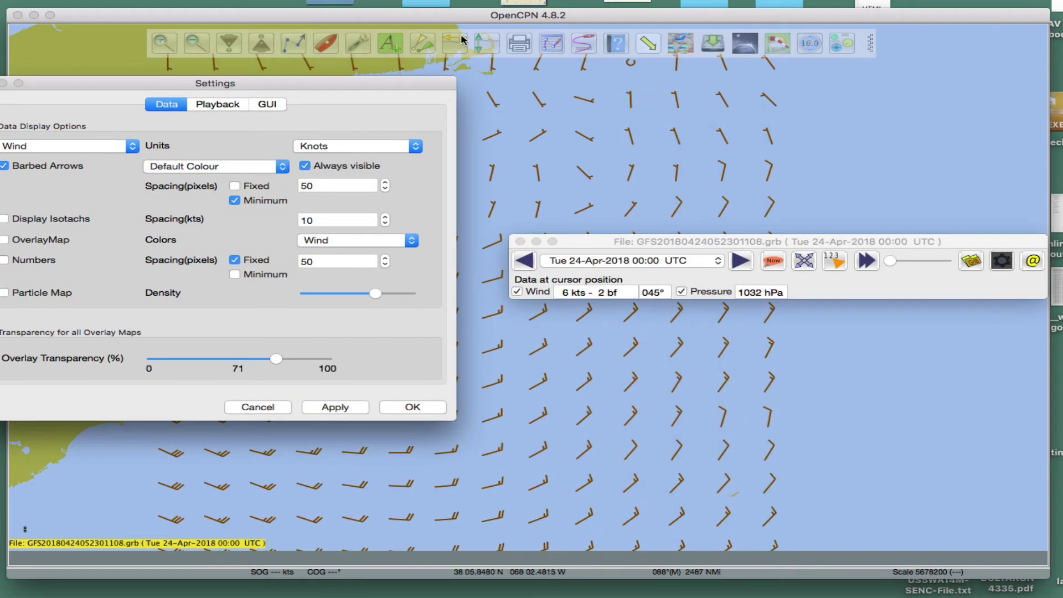
drag(393, 89, 603, 90)
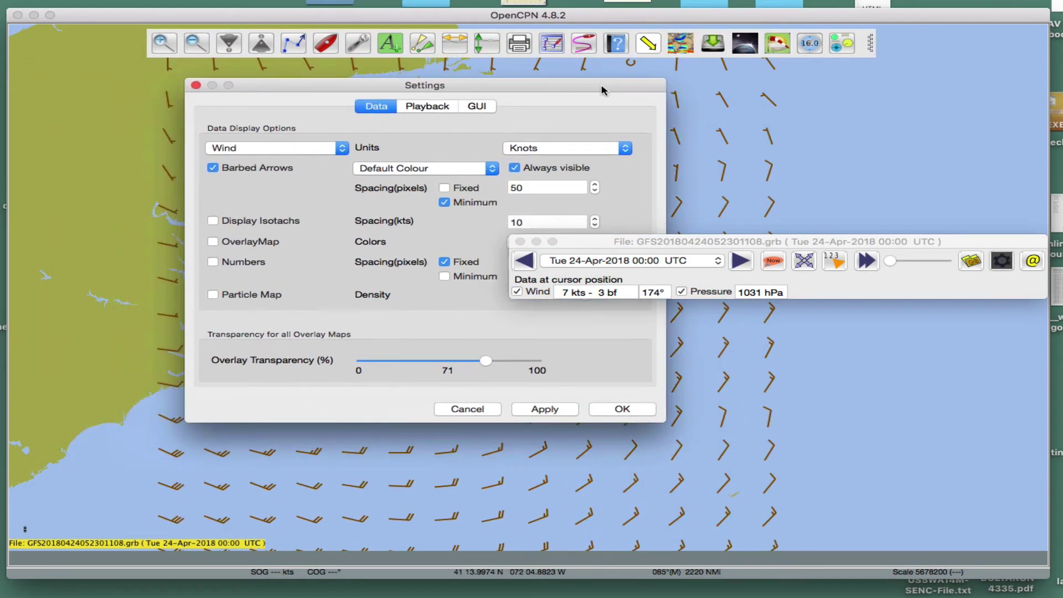
click(213, 243)
click(543, 409)
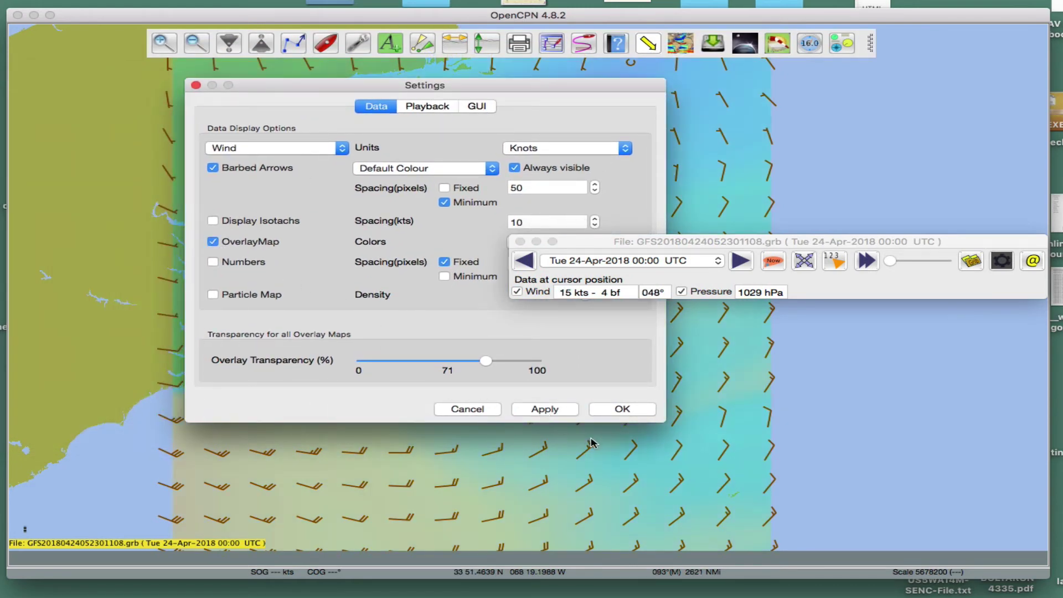
click(245, 152)
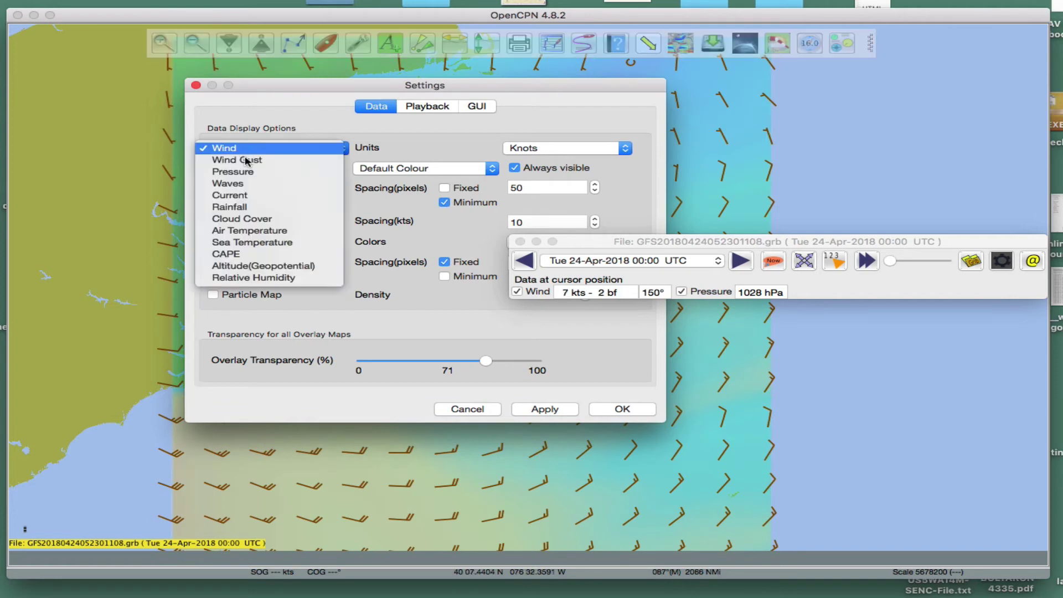
click(445, 124)
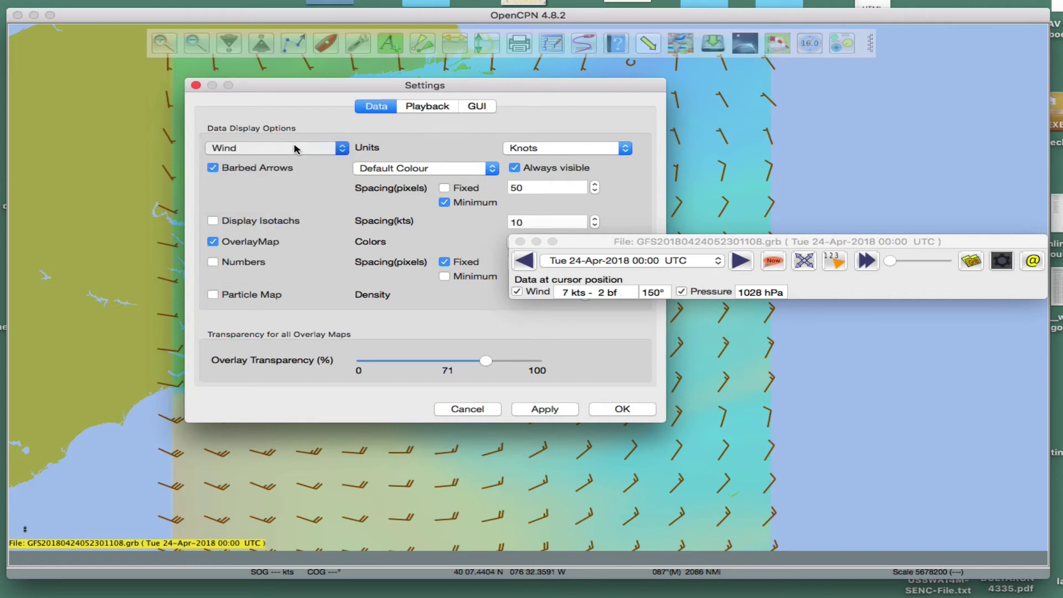
click(250, 153)
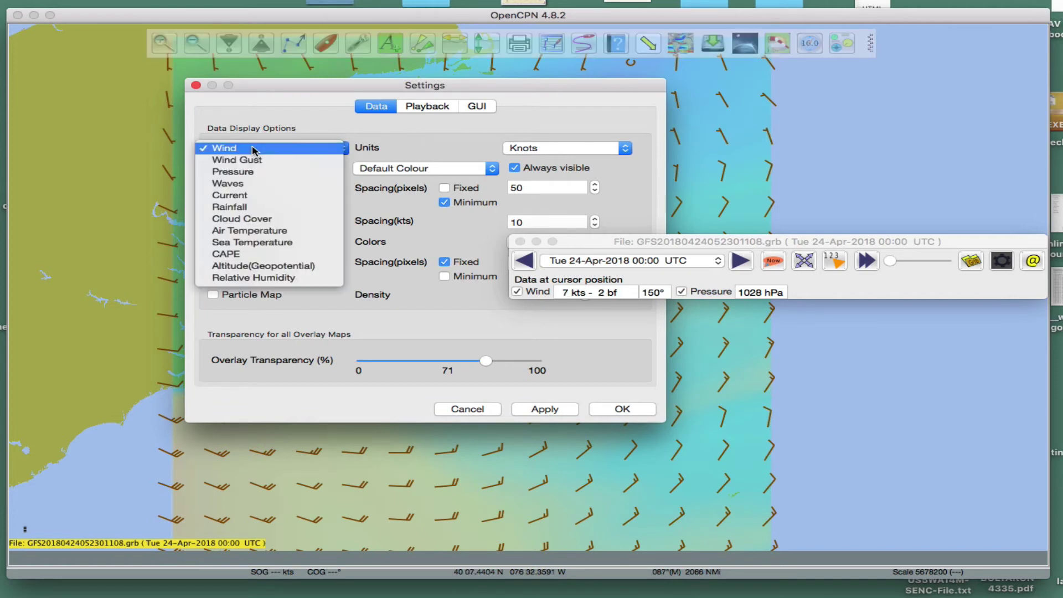
Step: Turn on Pressure isobars (1020–1032 hPa) and reframe the chart over the US East Coast
click(247, 172)
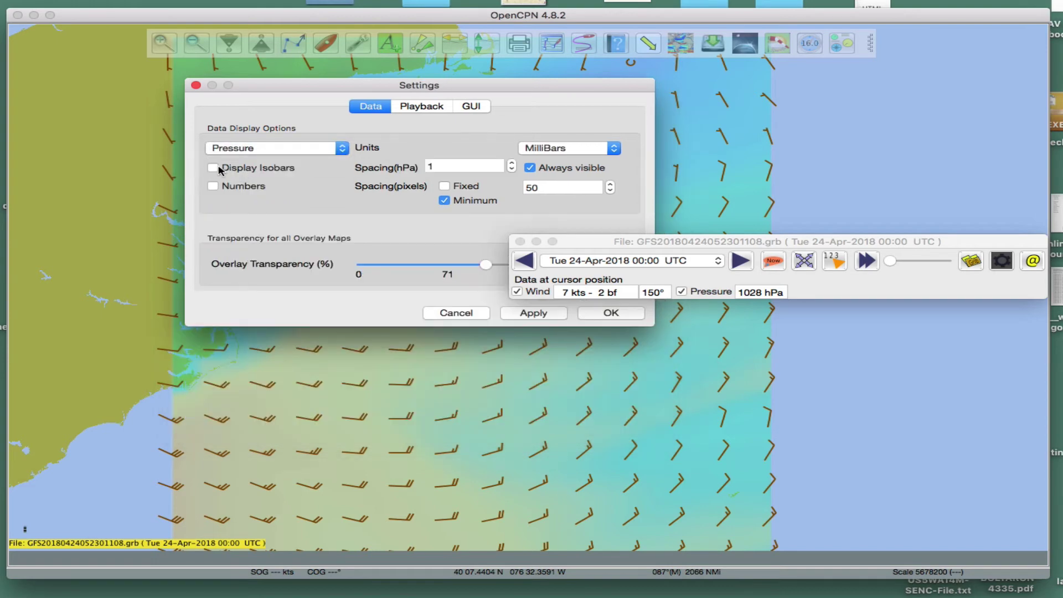
click(614, 313)
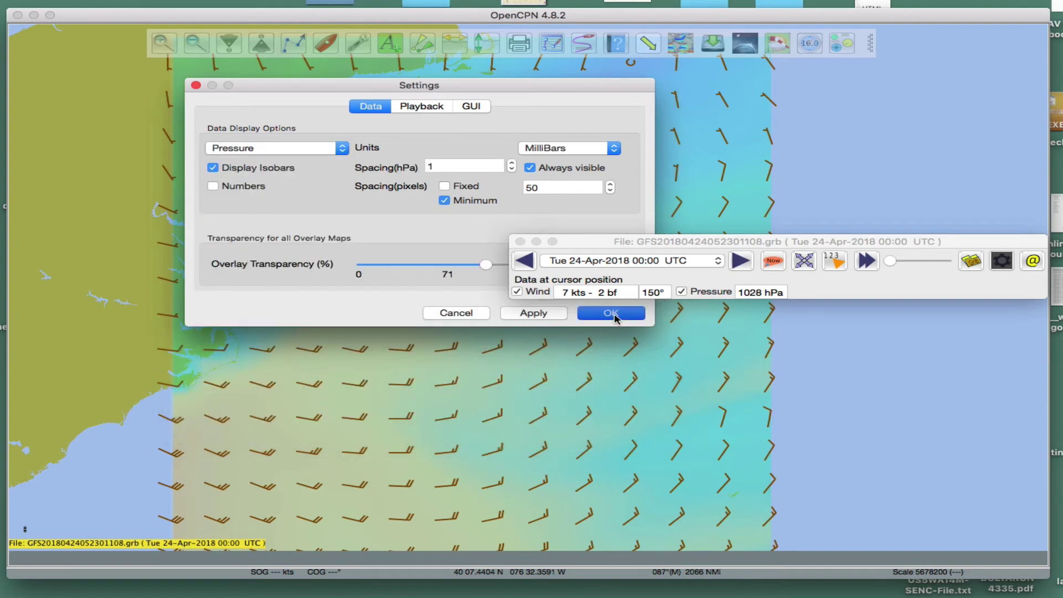
scroll(386, 338, down, 2)
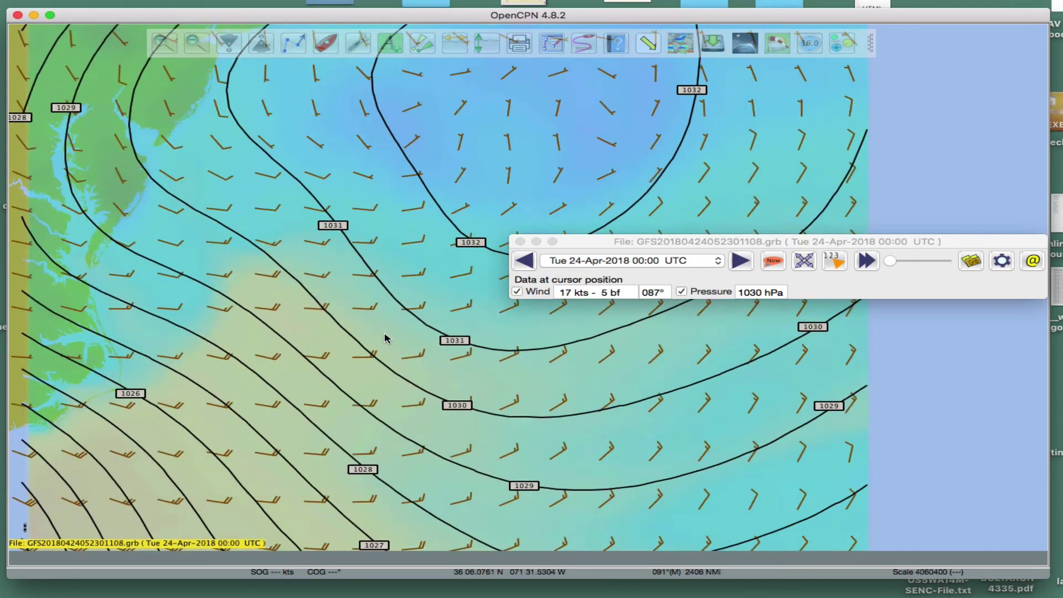
scroll(386, 337, up, 1)
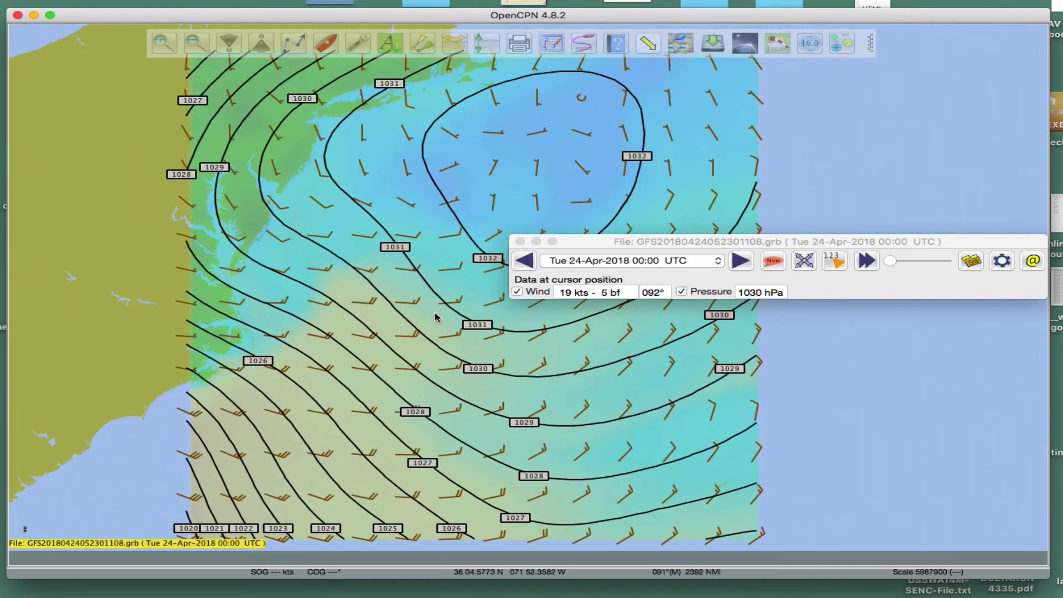
drag(576, 242, 591, 120)
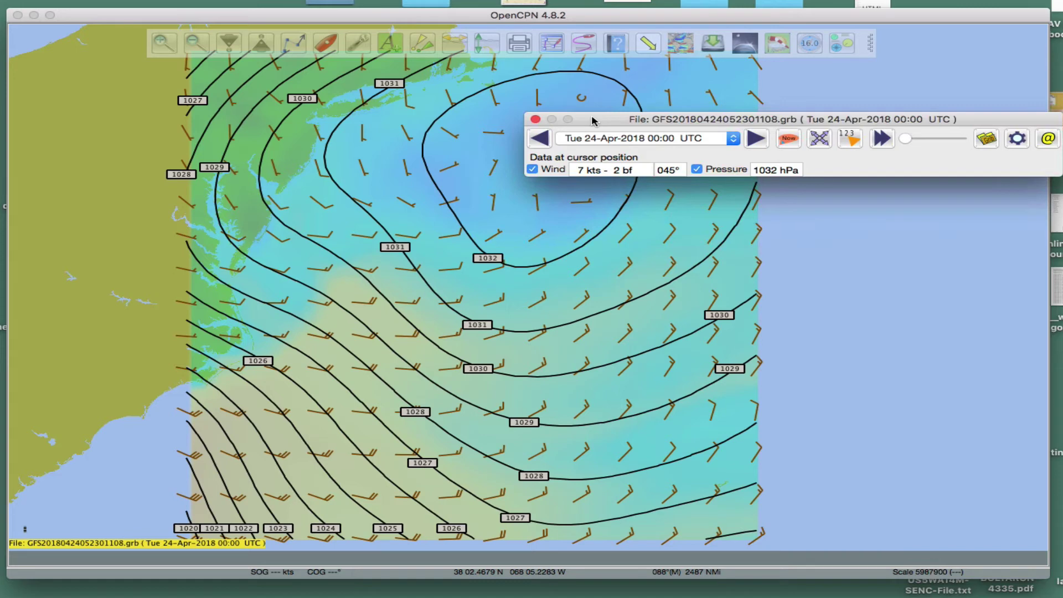
drag(941, 266, 816, 273)
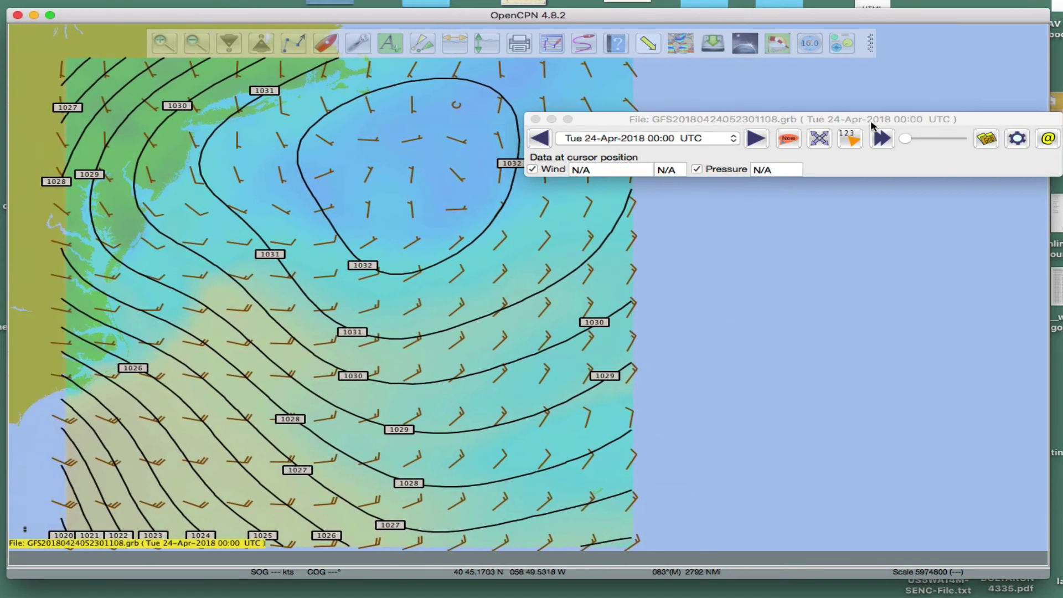
drag(961, 118, 814, 107)
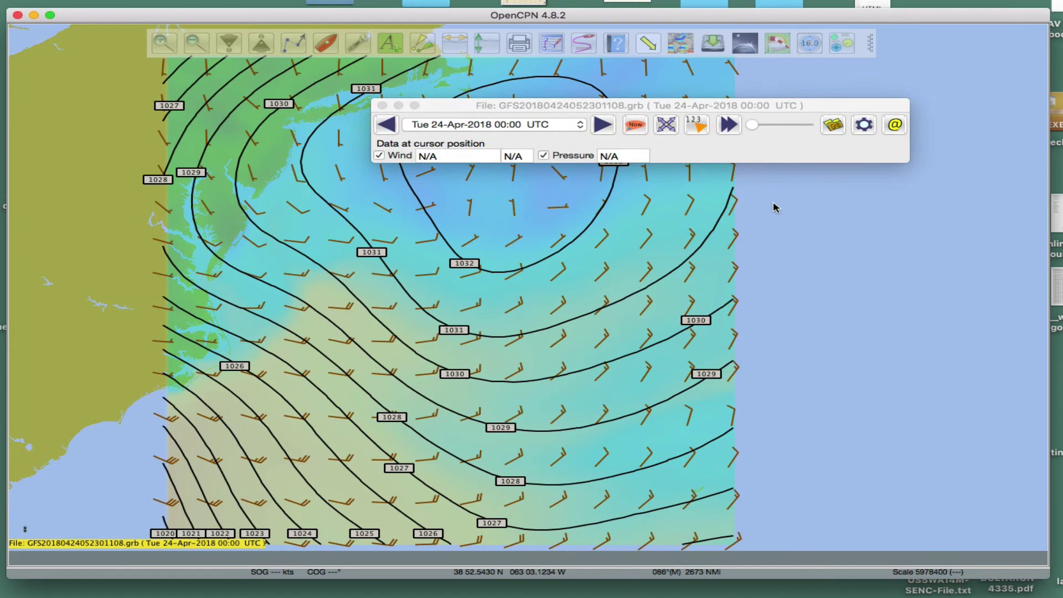
drag(462, 310, 512, 304)
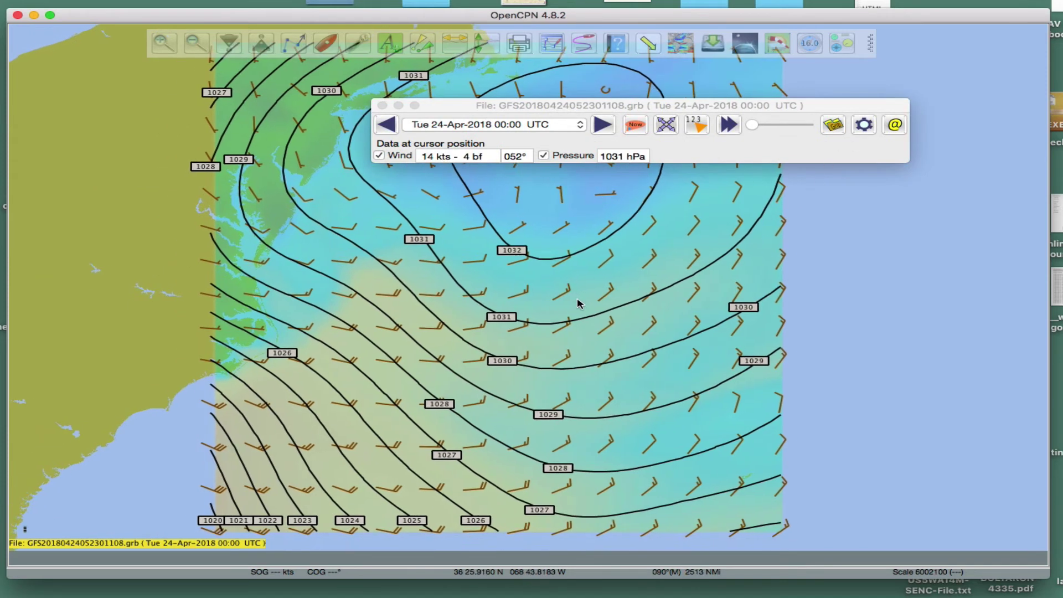
Step: Load NAM20180424052301107.grb and RTOFS20180424052401110.grb together as GRIB data
click(834, 127)
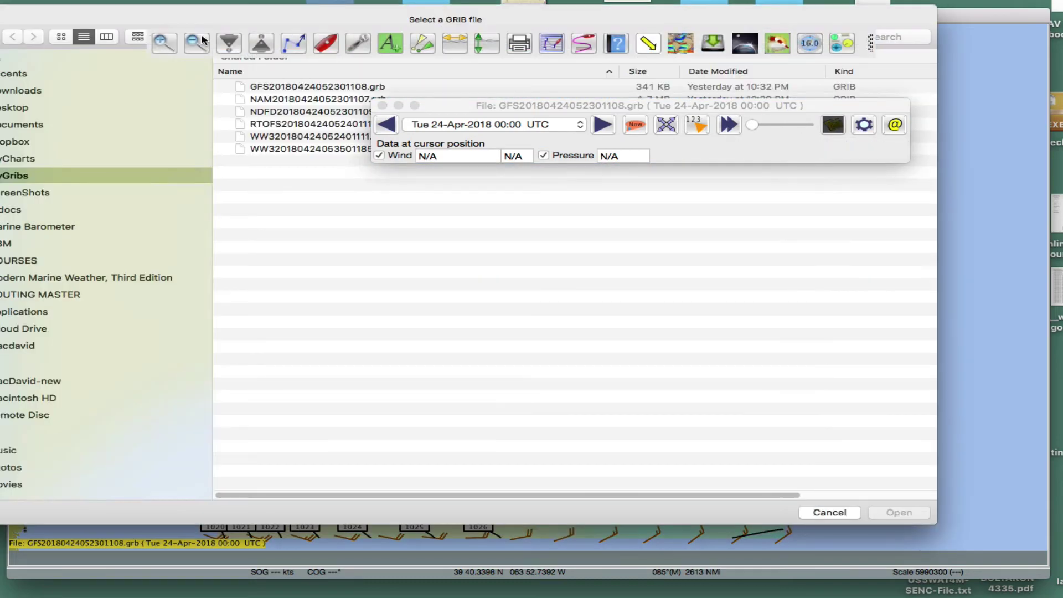
drag(235, 25, 308, 138)
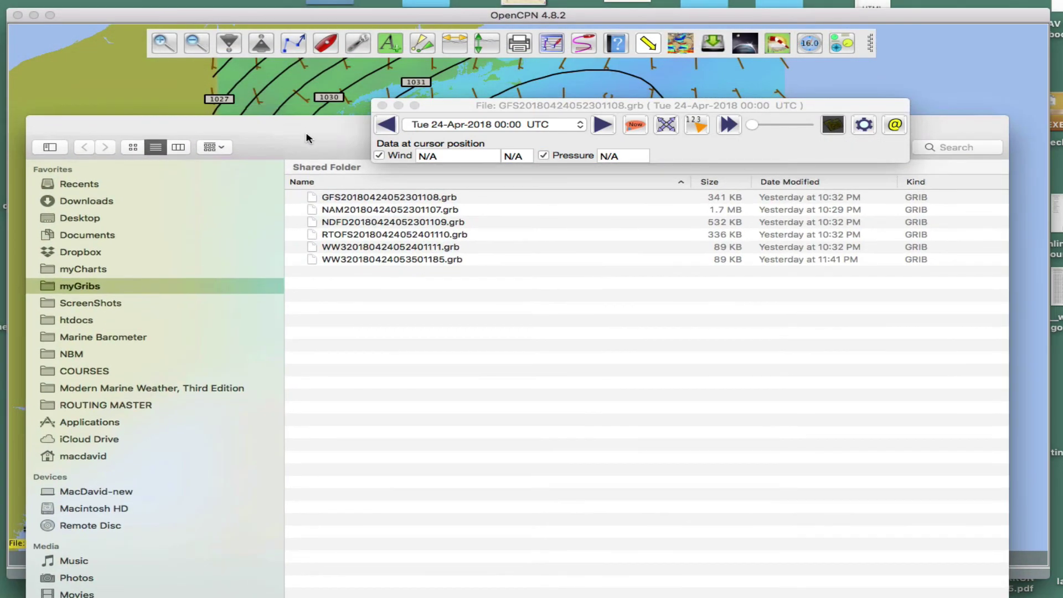
click(334, 211)
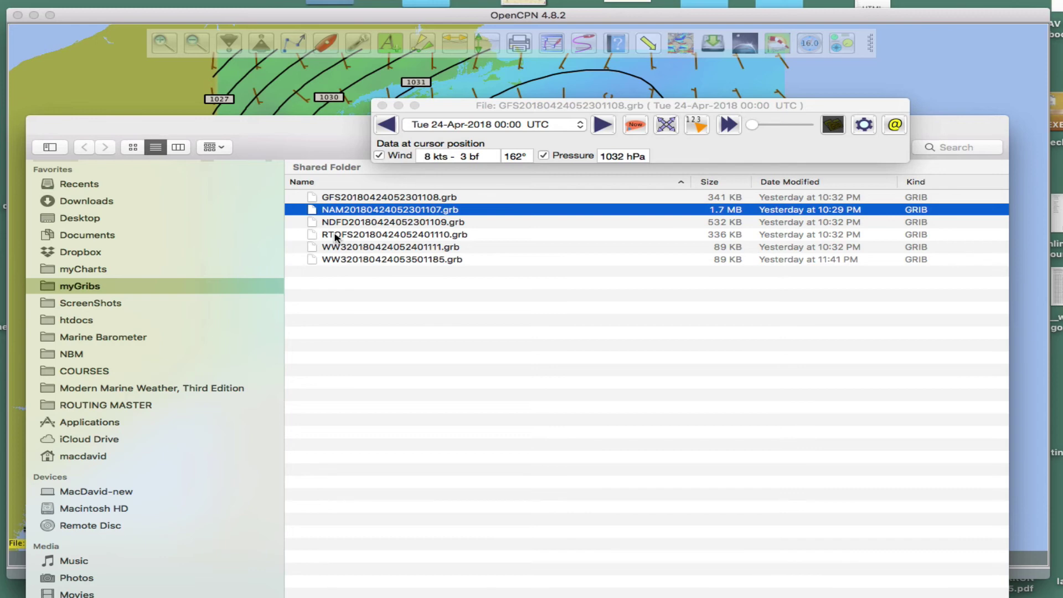
super+click(338, 235)
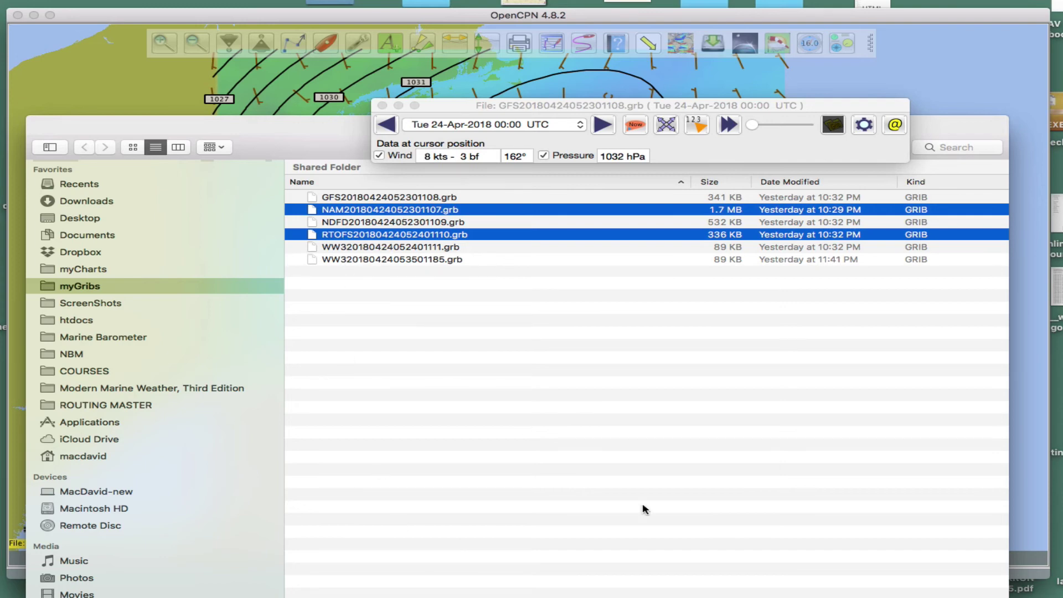
key(Return)
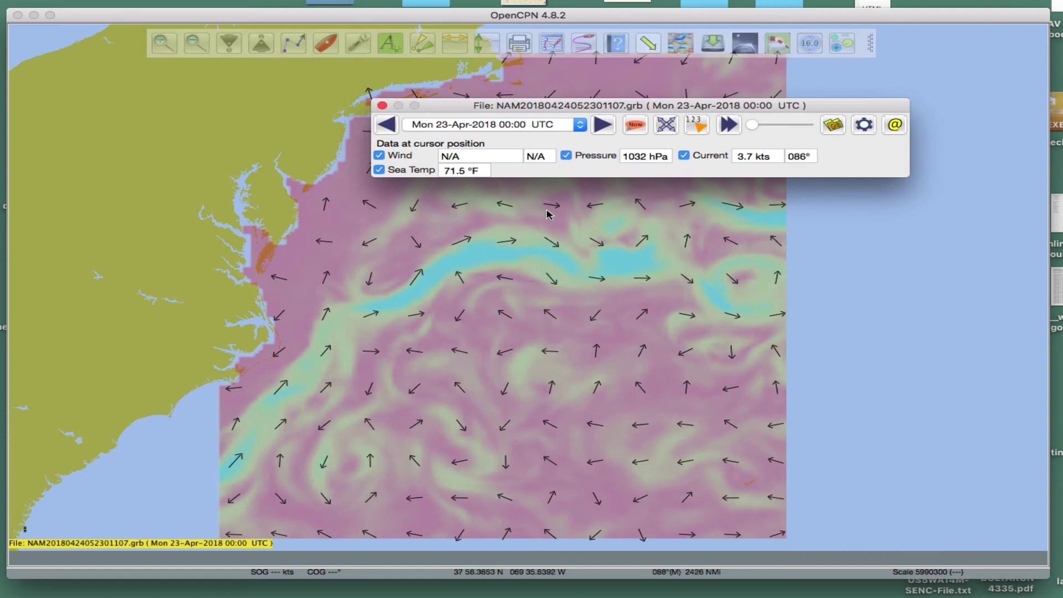
Step: Pick Tue 24-Apr-2018 00:00 UTC from the forecast time list
click(457, 319)
scroll(457, 319, up, 3)
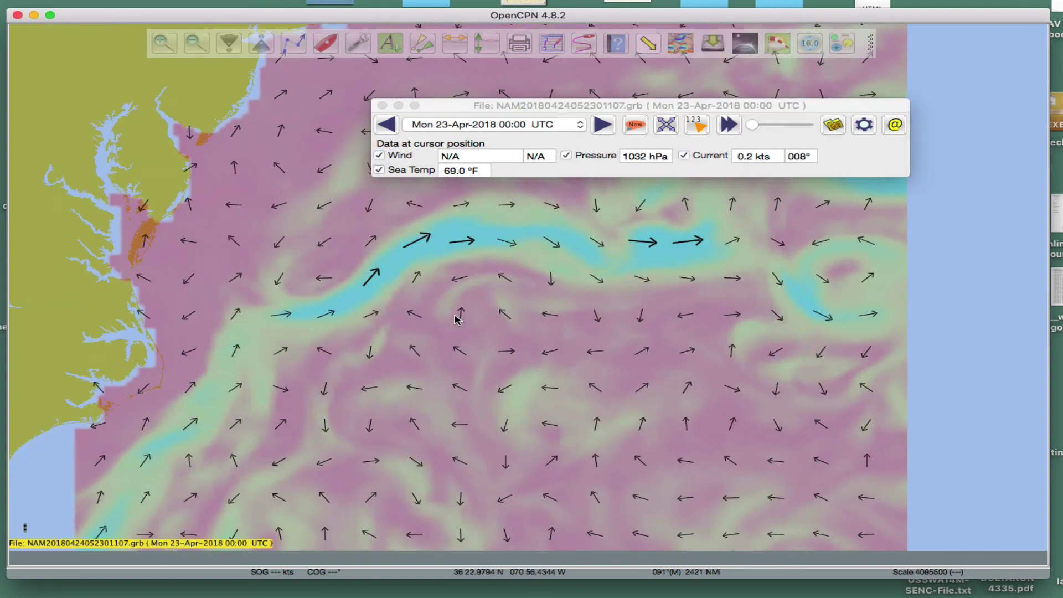
scroll(457, 319, down, 1)
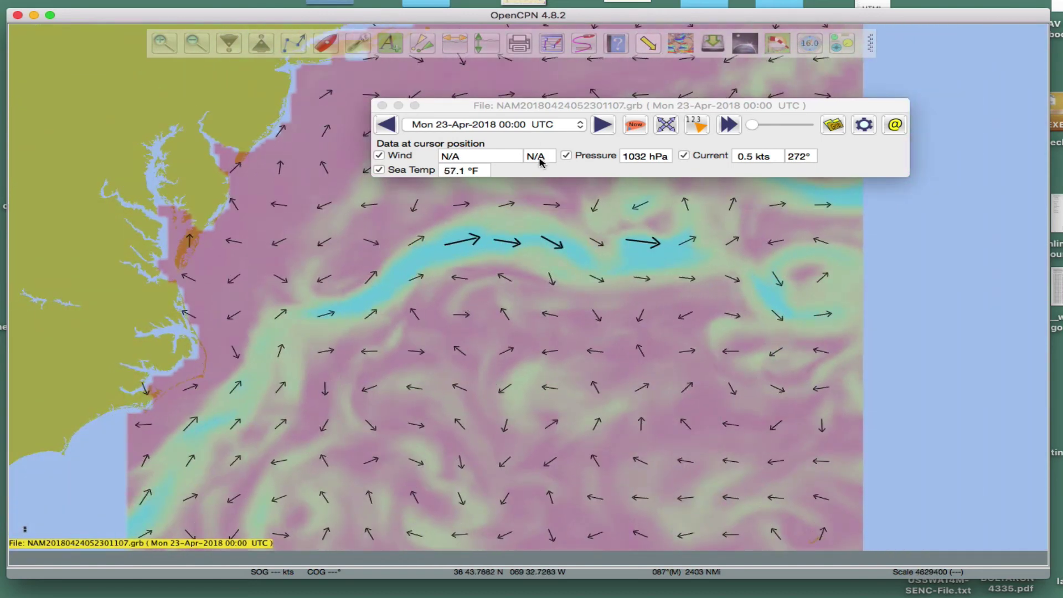
click(517, 125)
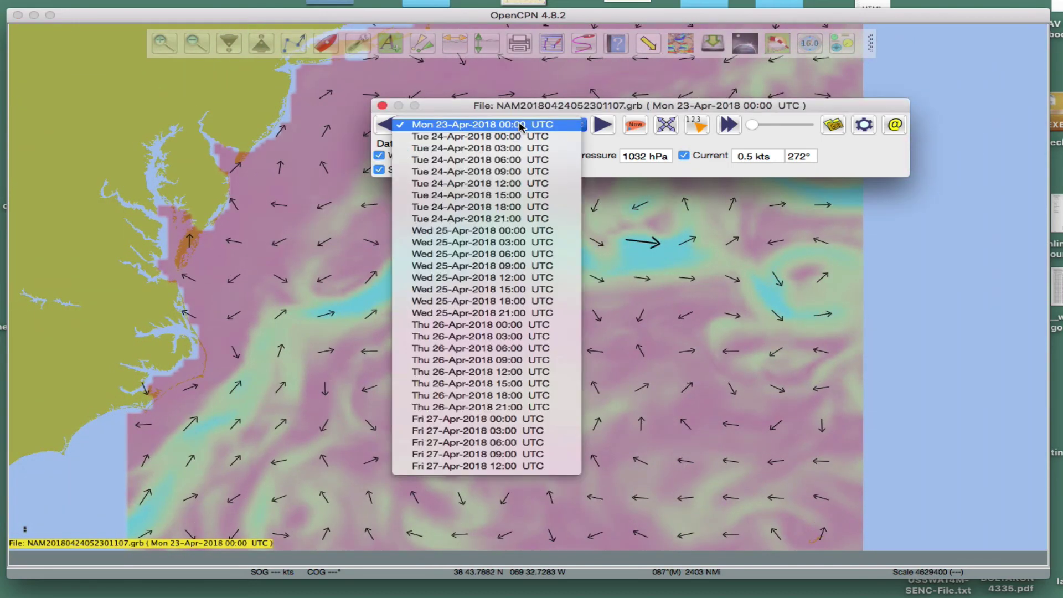
click(464, 137)
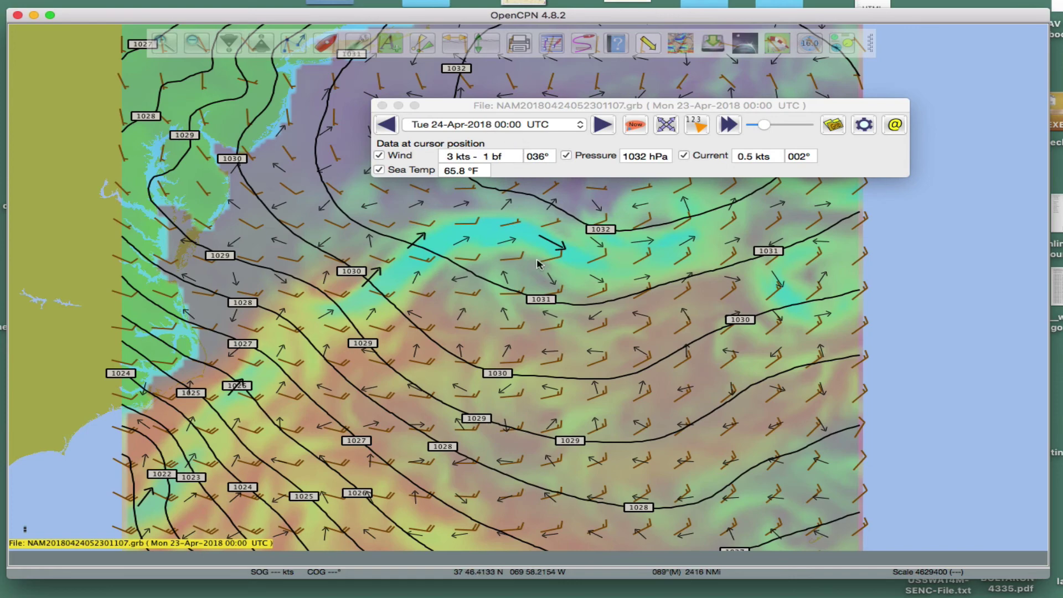
Step: Step the forecast forward five records, then back to the first forecast, Mon 23-Apr 00:00
click(603, 127)
click(603, 126)
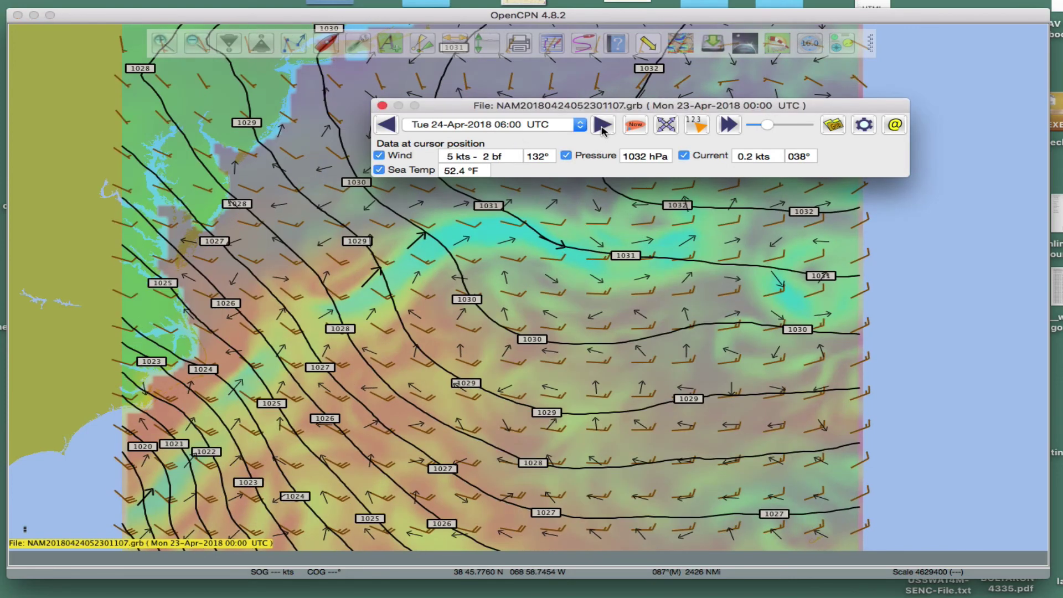
click(603, 126)
click(603, 127)
click(603, 127)
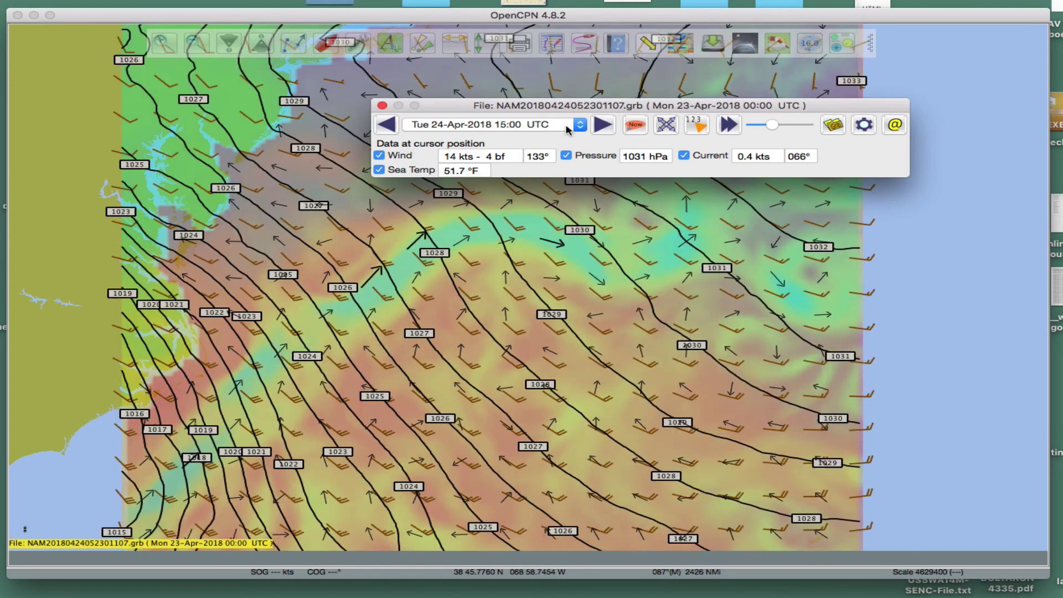
click(385, 125)
click(386, 124)
click(386, 125)
click(386, 125)
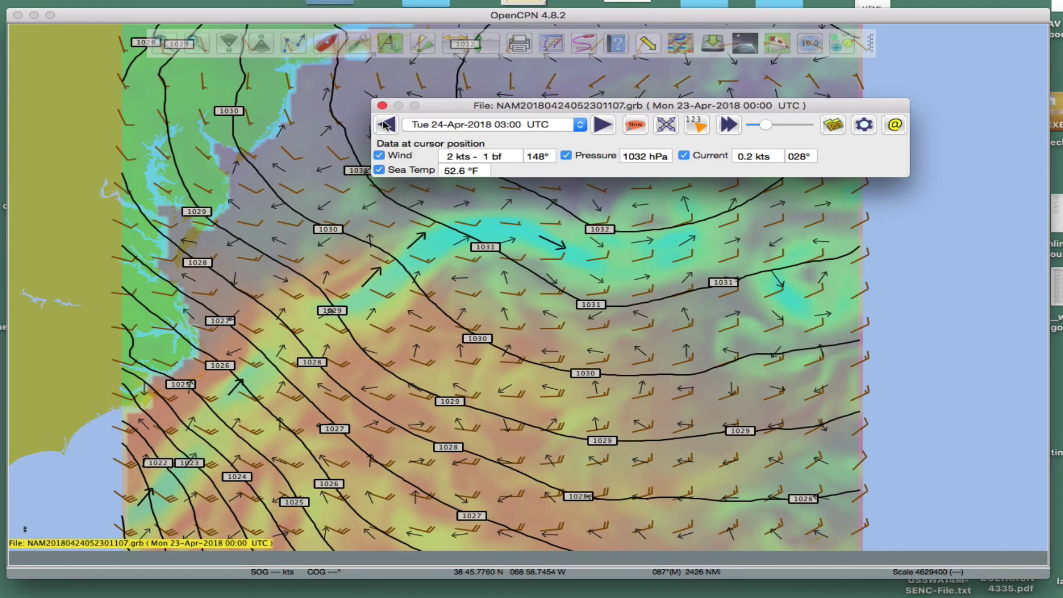
click(385, 125)
click(385, 125)
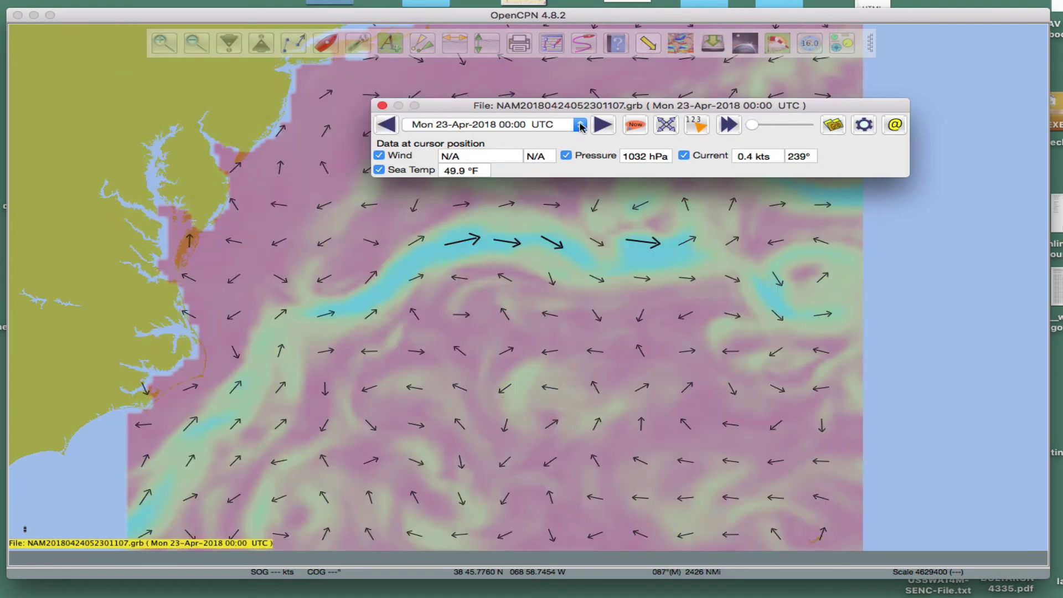
Step: Advance one record from Mon 23-Apr to Tue 24-Apr-2018 00:00 UTC
click(603, 125)
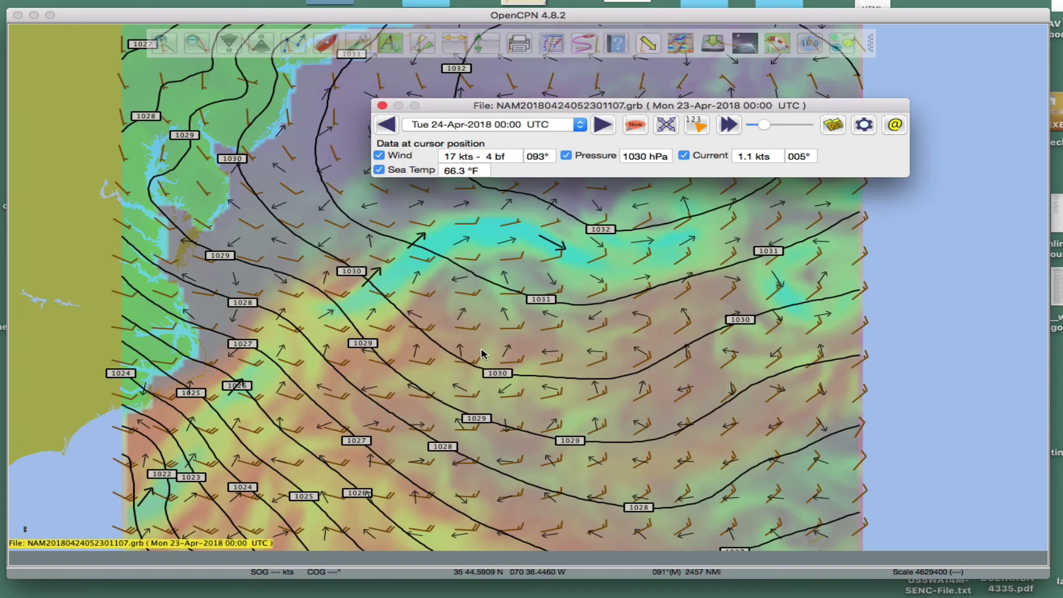
scroll(480, 353, up, 3)
scroll(480, 353, down, 3)
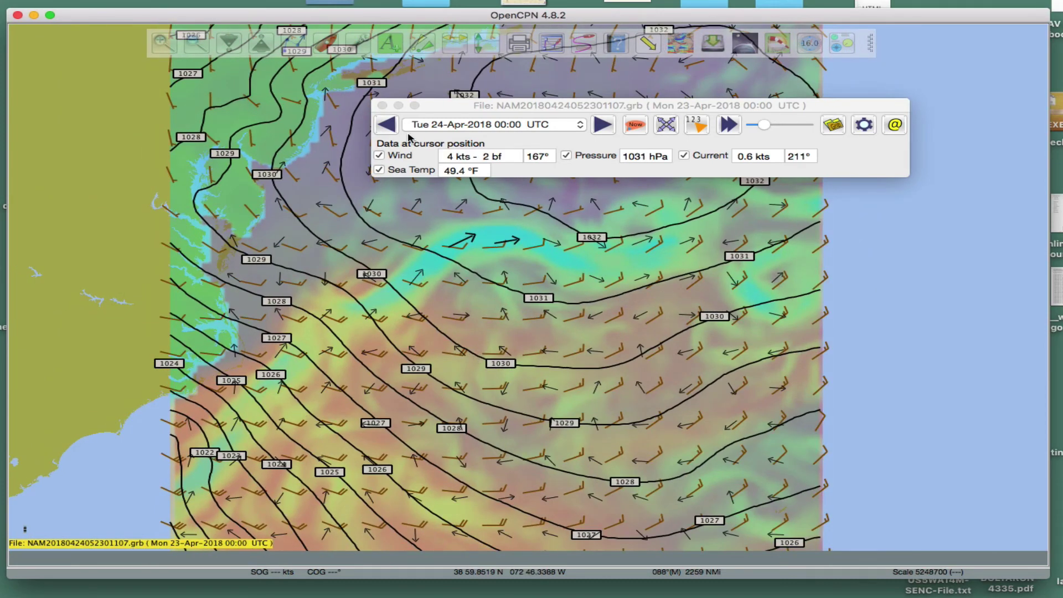
Step: Select Wind in the GRIB display settings and apply the changes, dropping the wind colour overlay
click(872, 126)
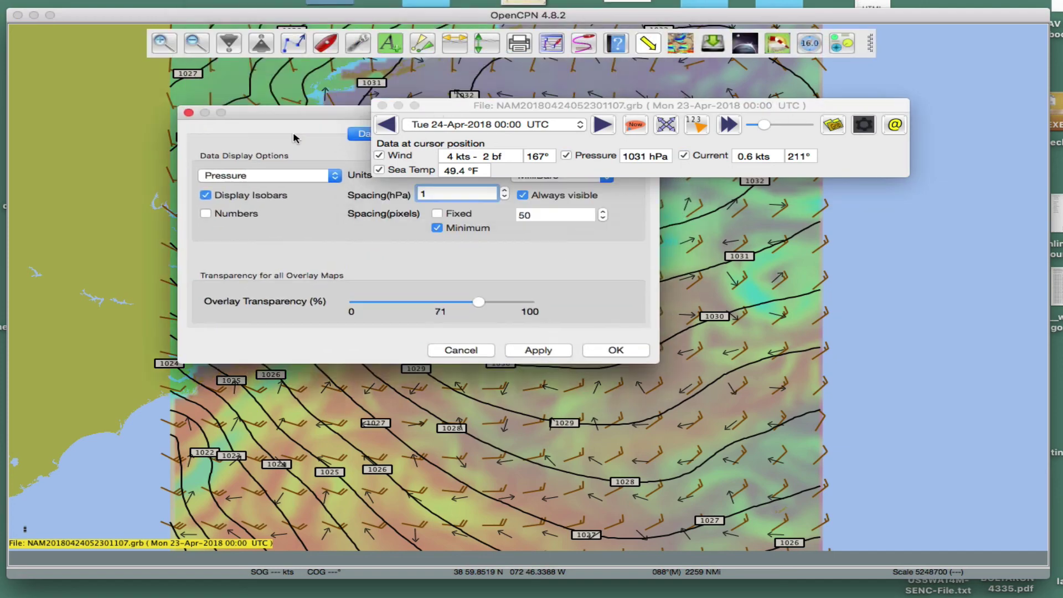
click(234, 247)
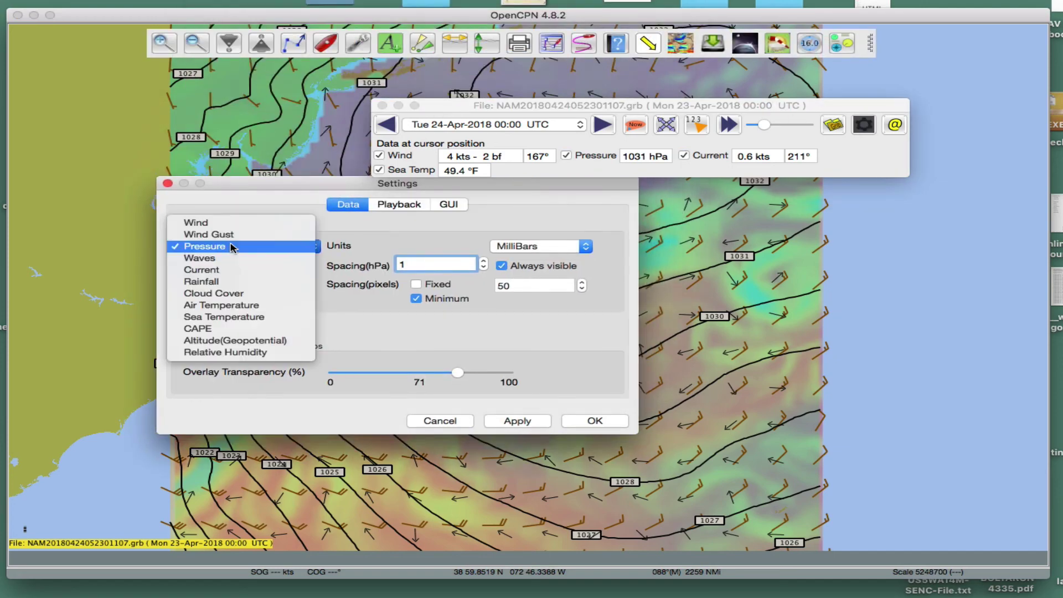
click(222, 223)
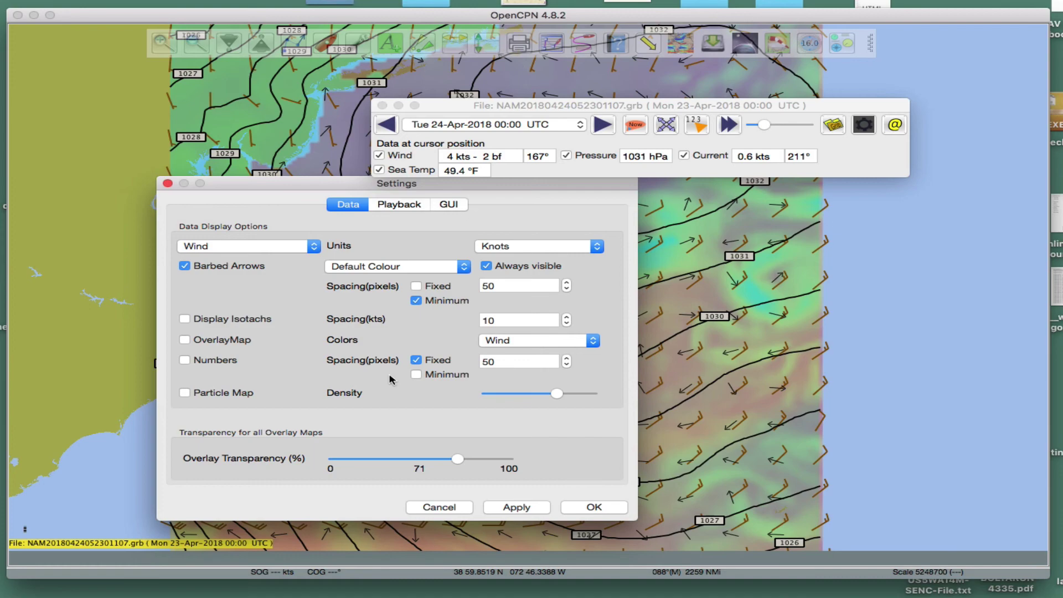
click(529, 509)
click(593, 508)
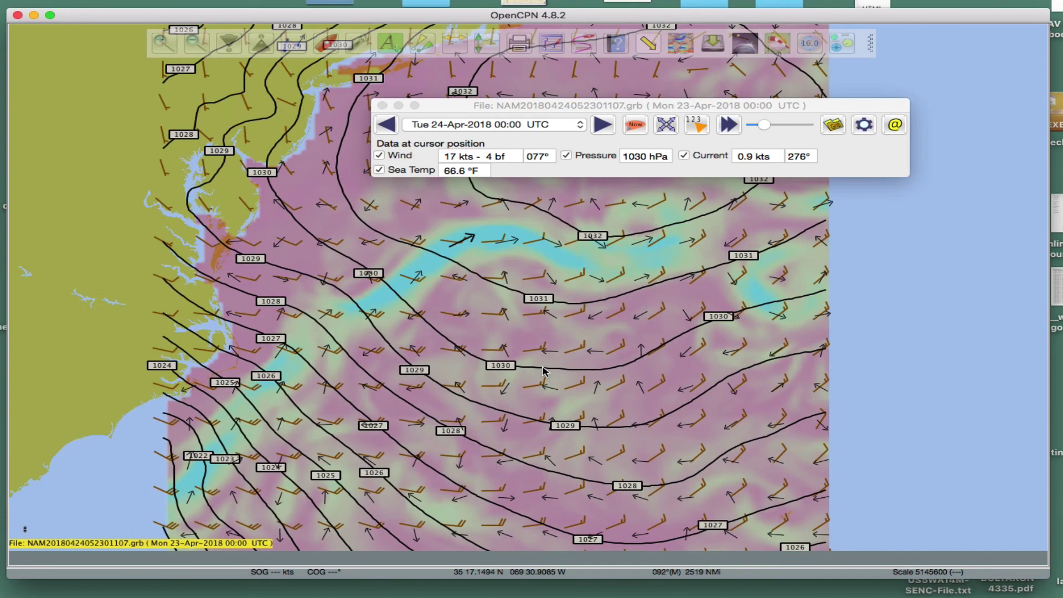
scroll(543, 369, up, 3)
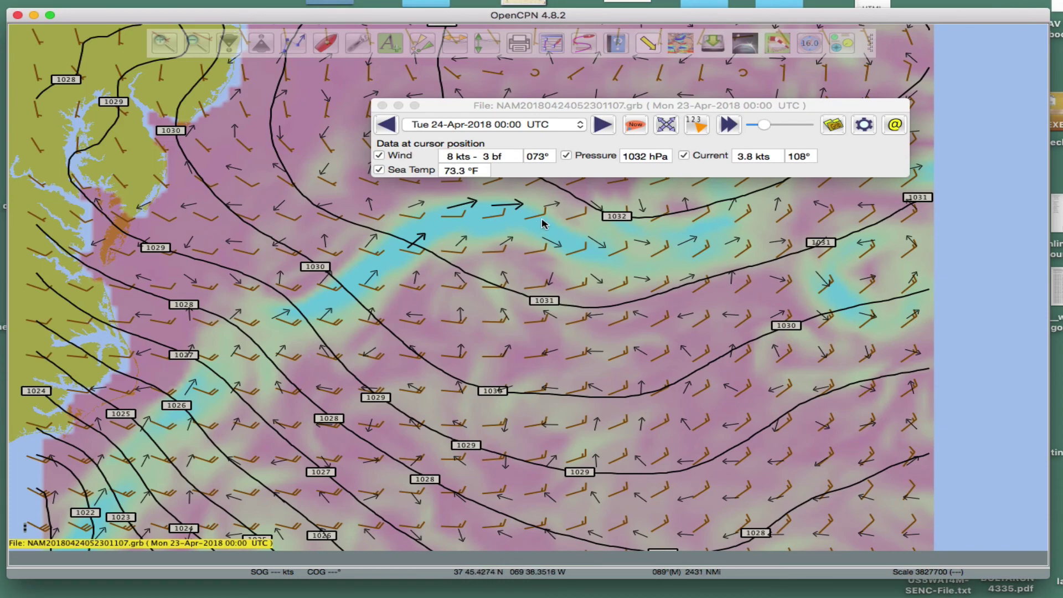
scroll(490, 289, down, 2)
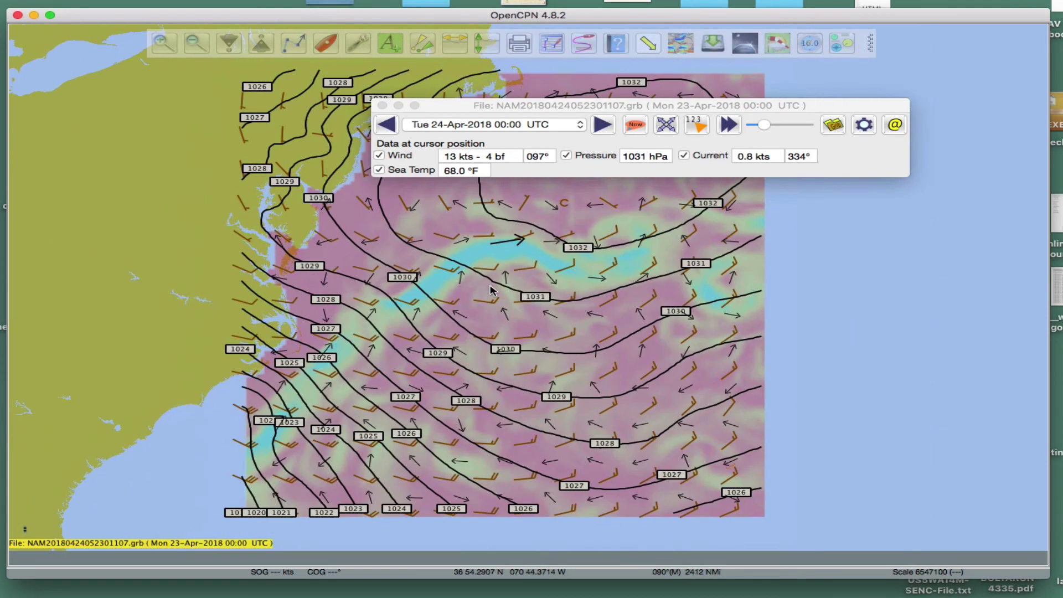
scroll(490, 289, up, 3)
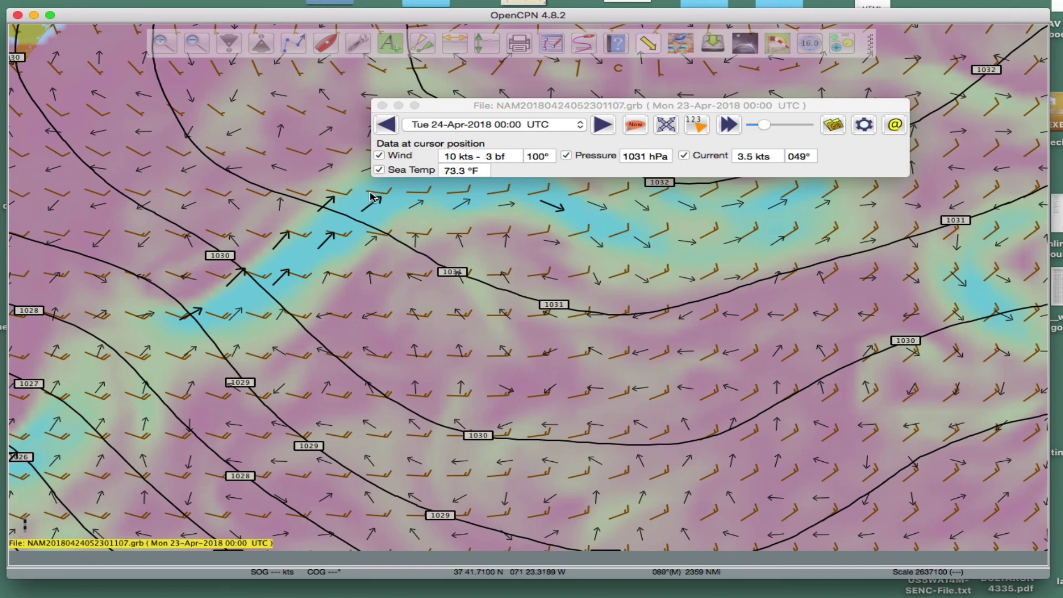
scroll(544, 314, down, 1)
scroll(544, 314, down, 4)
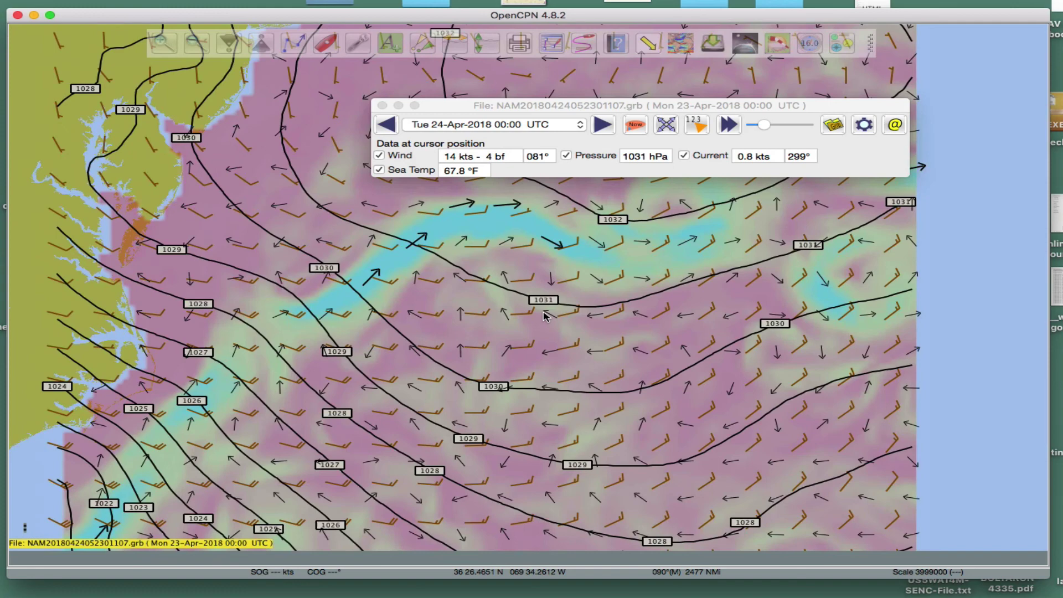
Step: View the Thu 26-Apr-2018 03:00 UTC forecast, then reopen the time list to return to Tuesday
click(581, 125)
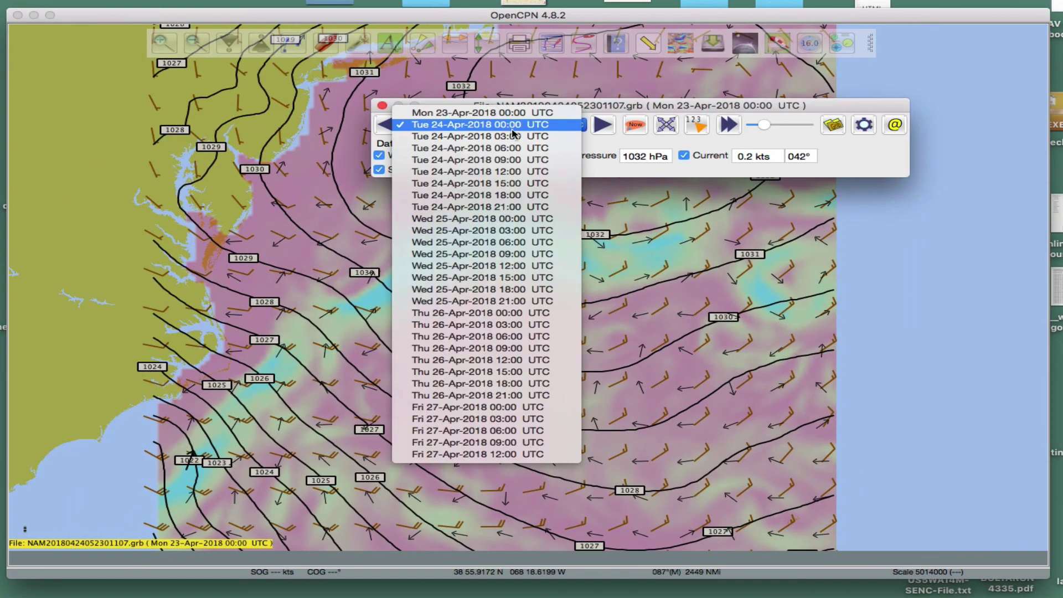
click(474, 332)
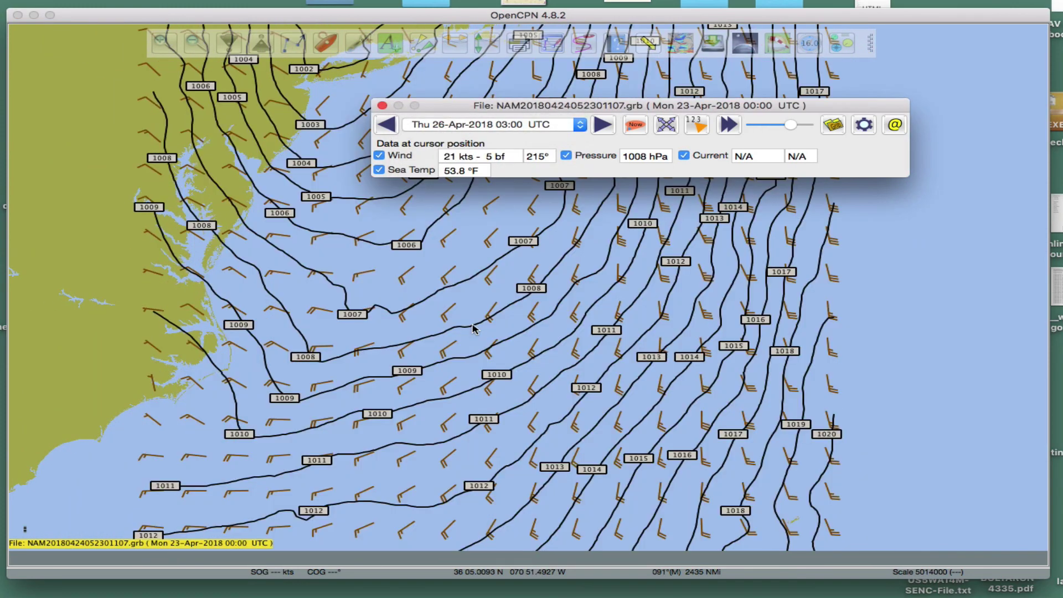
click(520, 122)
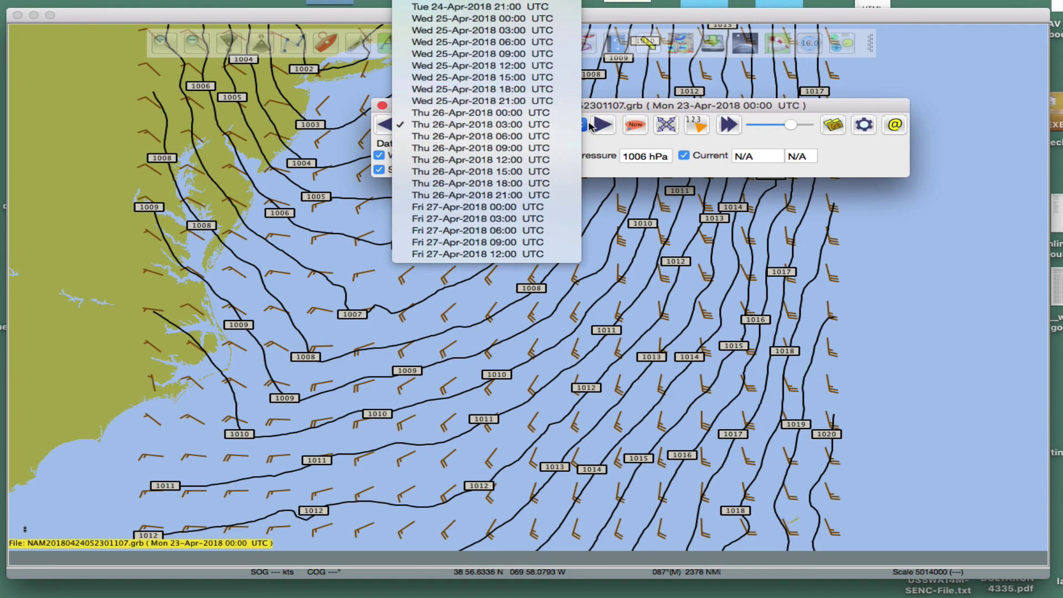
click(480, 126)
click(482, 125)
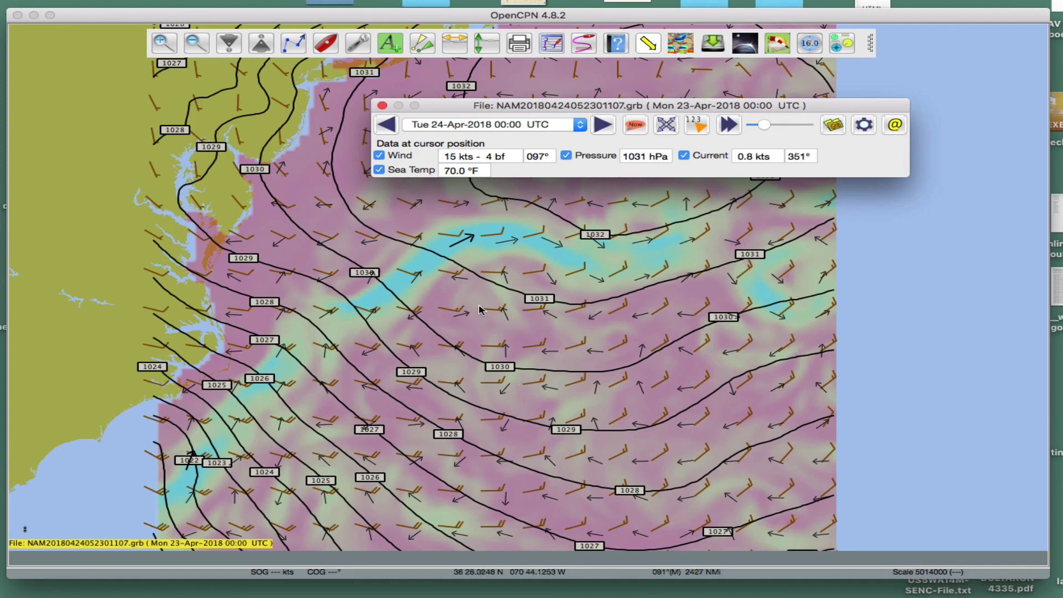
scroll(480, 308, up, 3)
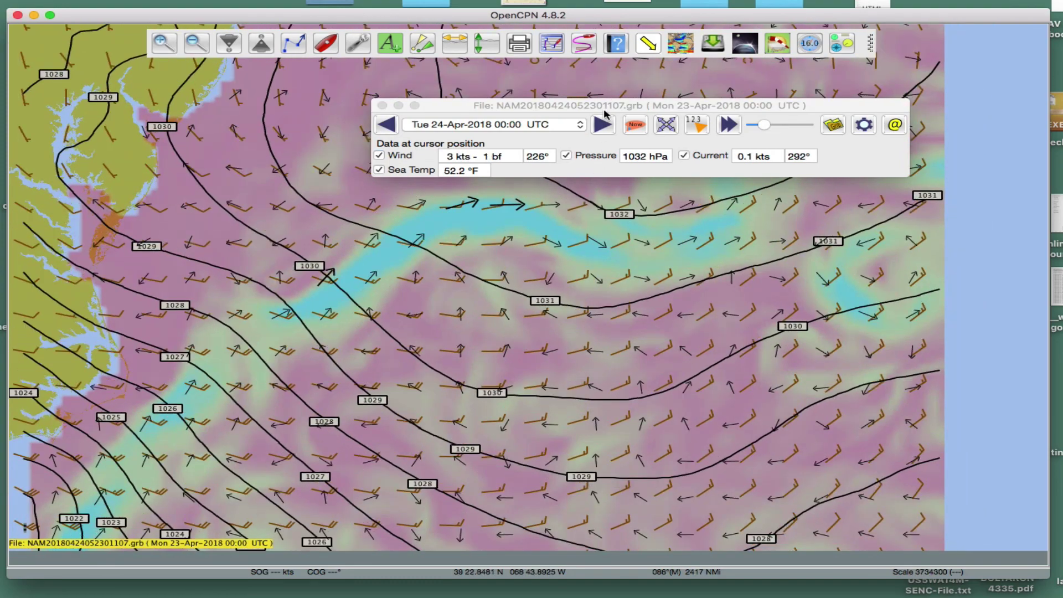
Step: Move the forecast through Wednesday and pause the animation at Wed 25-Apr-2018 13:20 UTC
click(601, 124)
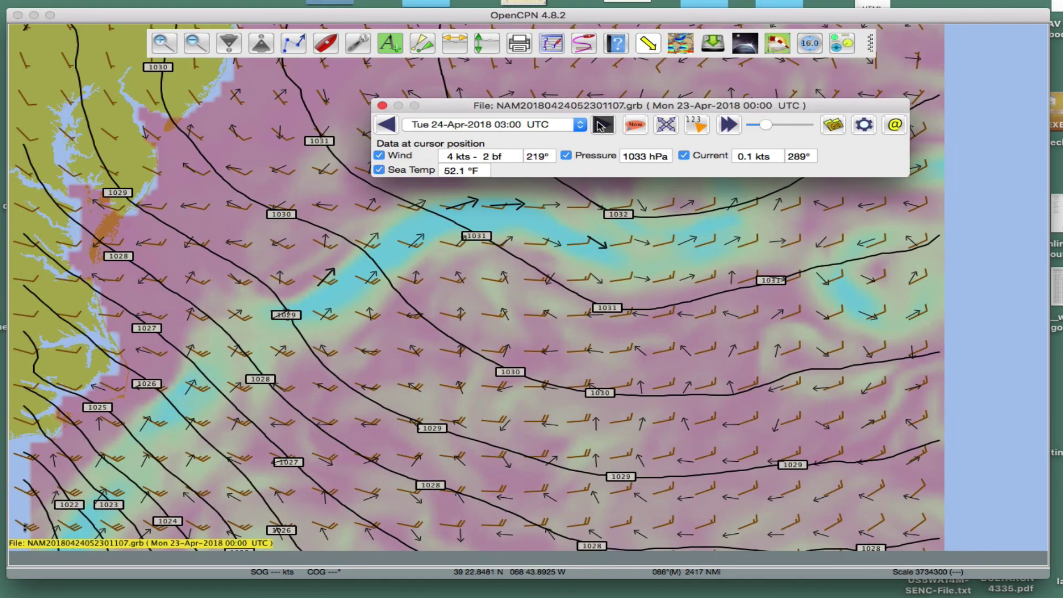
click(601, 125)
drag(774, 126, 783, 126)
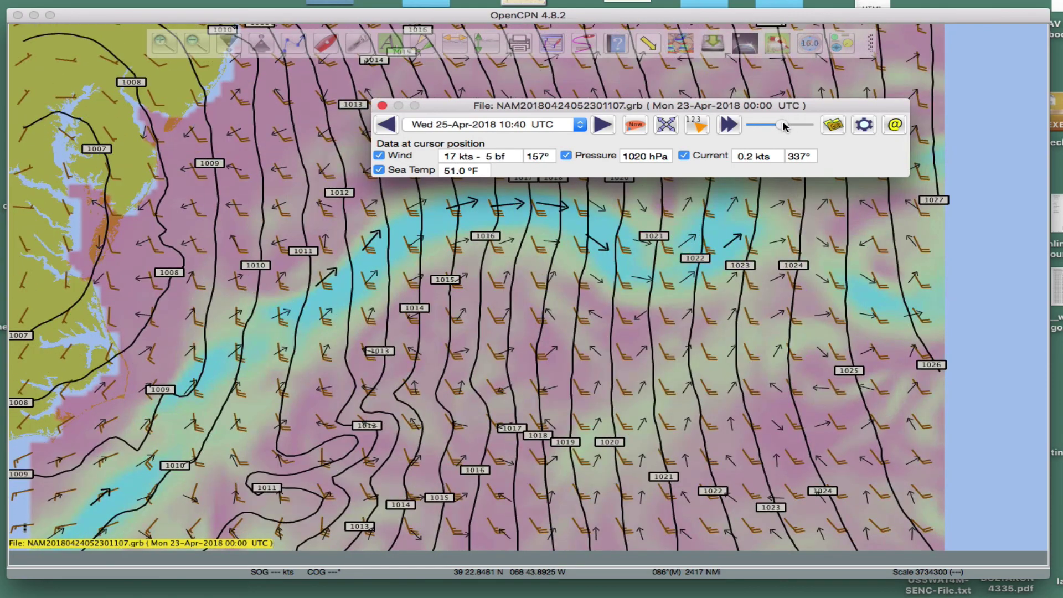
click(601, 124)
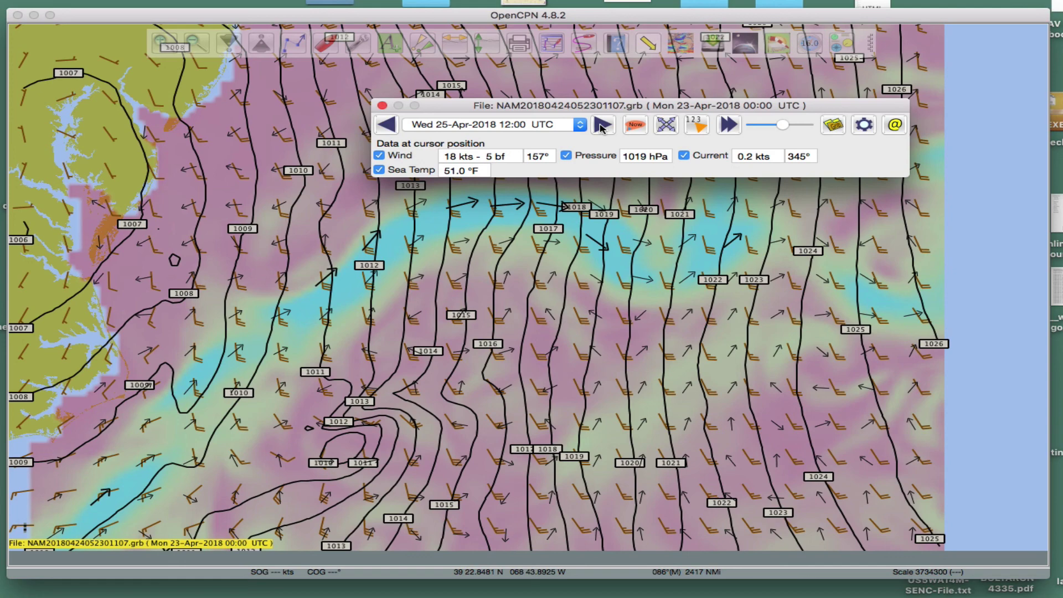
click(729, 127)
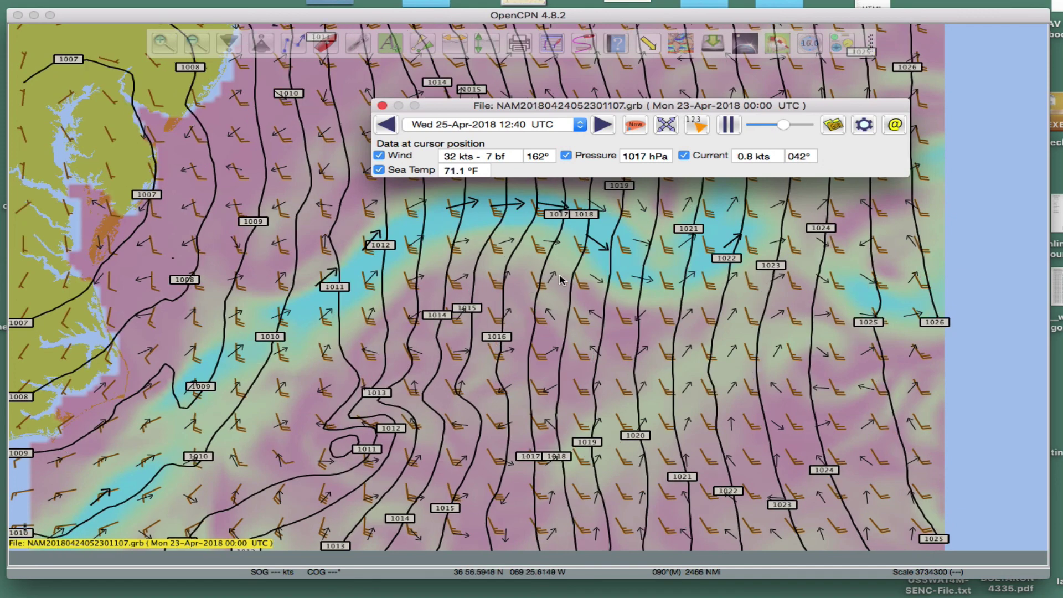
click(729, 125)
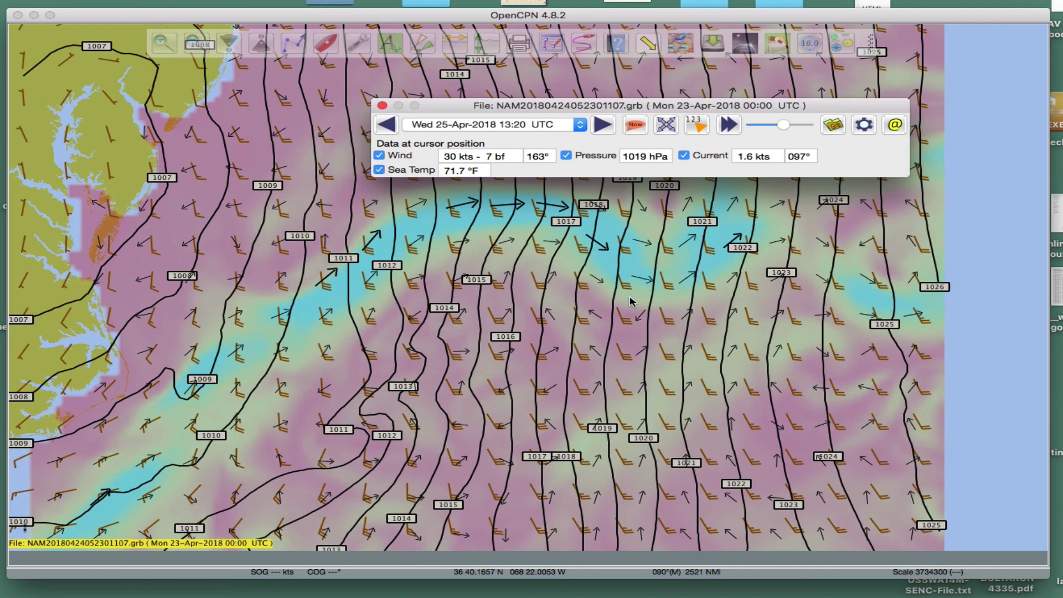